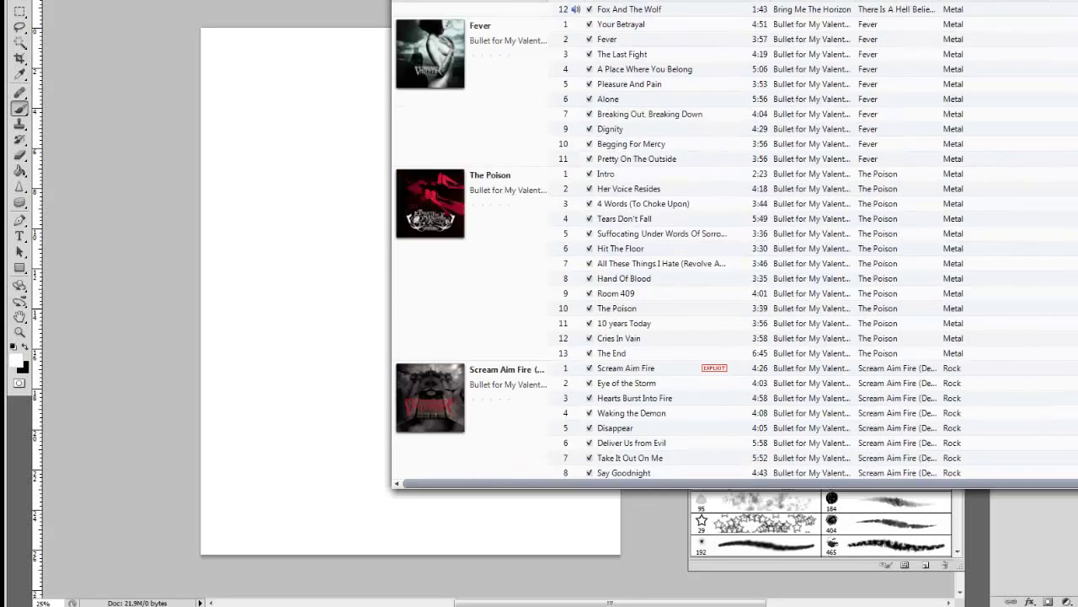
# Step: Finish in iTunes and return to the Photoshop canvas showing the first black test stroke
pyautogui.press('Return')
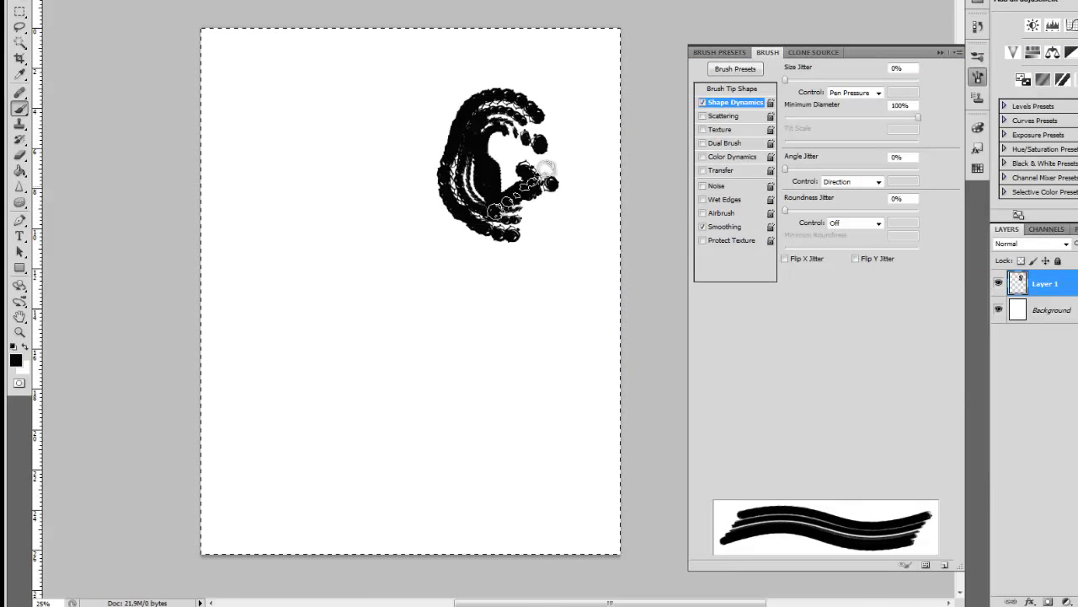
# Step: Block in black masses, carve the figure's arms in white, and fill its body and legs black
pyautogui.moveTo(253, 299)
pyautogui.mouseDown()
pyautogui.moveTo(299, 394)
pyautogui.moveTo(278, 514)
pyautogui.moveTo(607, 472)
pyautogui.mouseUp()
pyautogui.press('x')
pyautogui.moveTo(472, 177); pyautogui.dragTo(505, 110)
pyautogui.moveTo(522, 236); pyautogui.dragTo(630, 297)
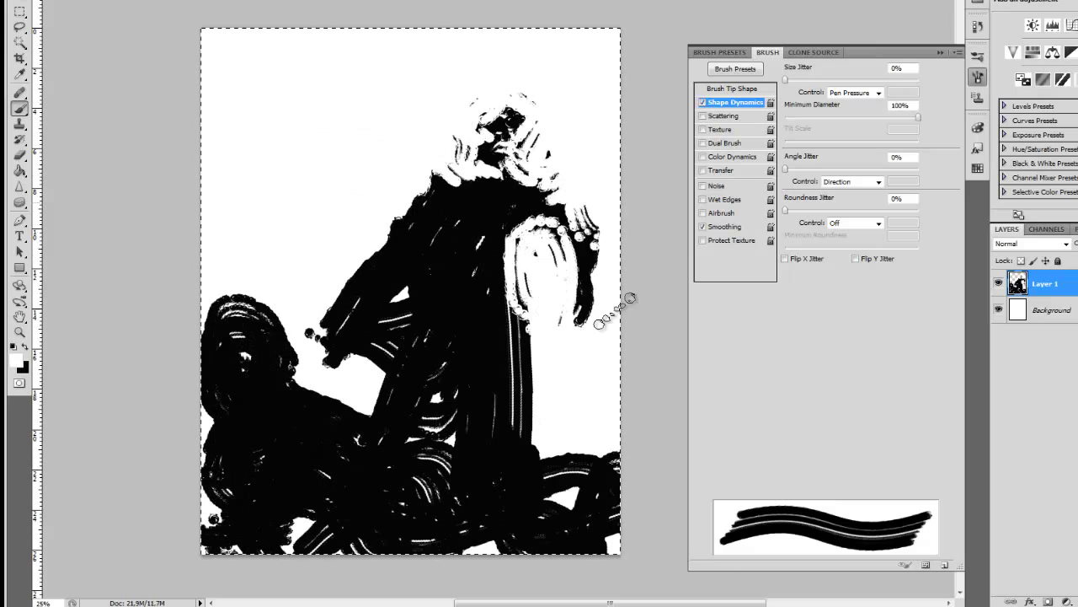
pyautogui.moveTo(590, 253); pyautogui.dragTo(337, 329)
pyautogui.moveTo(438, 253); pyautogui.dragTo(396, 320)
pyautogui.moveTo(447, 371)
pyautogui.mouseDown()
pyautogui.moveTo(476, 411)
pyautogui.moveTo(539, 303)
pyautogui.mouseUp()
pyautogui.press('x')
pyautogui.moveTo(505, 422); pyautogui.dragTo(421, 396)
pyautogui.moveTo(438, 295); pyautogui.dragTo(573, 261)
pyautogui.moveTo(480, 202); pyautogui.dragTo(512, 274)
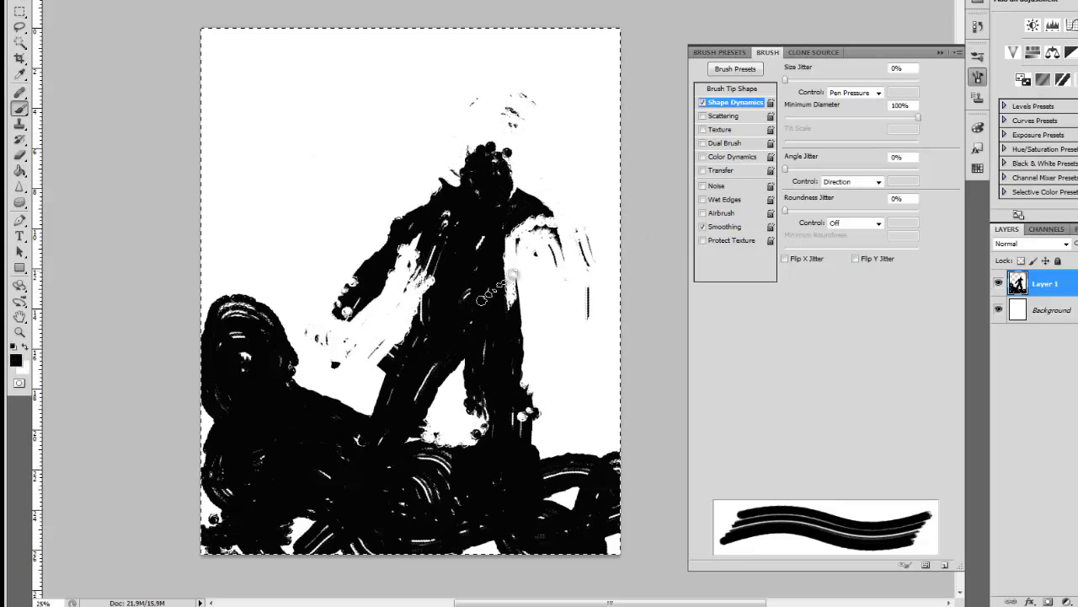
# Step: Refine the figure's head, arms, legs and torso edges, alternating black and white
pyautogui.press('x')
pyautogui.moveTo(404, 269); pyautogui.dragTo(337, 320)
pyautogui.press('x')
pyautogui.moveTo(523, 219); pyautogui.dragTo(556, 329)
pyautogui.press('x')
pyautogui.moveTo(472, 337)
pyautogui.mouseDown()
pyautogui.moveTo(434, 386)
pyautogui.moveTo(438, 341)
pyautogui.mouseUp()
pyautogui.press('x')
pyautogui.moveTo(429, 253); pyautogui.dragTo(459, 346)
pyautogui.press('x')
pyautogui.moveTo(506, 278); pyautogui.dragTo(405, 311)
pyautogui.moveTo(421, 236)
pyautogui.mouseDown()
pyautogui.moveTo(392, 343)
pyautogui.moveTo(392, 421)
pyautogui.mouseUp()
pyautogui.moveTo(505, 363); pyautogui.dragTo(510, 422)
# Step: Repaint the leg area and fill the torso, head and legs solid black
pyautogui.press('x')
pyautogui.press('x')
pyautogui.moveTo(459, 353); pyautogui.dragTo(434, 236)
pyautogui.press('x')
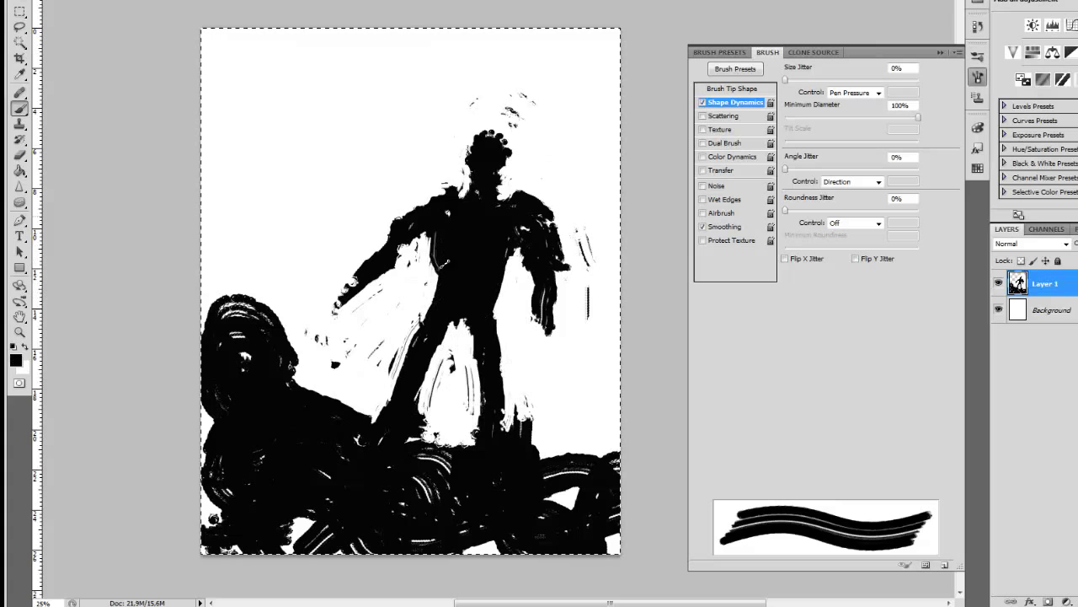
pyautogui.press('x')
pyautogui.moveTo(518, 198); pyautogui.dragTo(539, 253)
pyautogui.moveTo(556, 206); pyautogui.dragTo(535, 311)
# Step: Streak both arms with white and black strokes and paint a round head
pyautogui.press('x')
pyautogui.moveTo(514, 114); pyautogui.dragTo(472, 193)
pyautogui.moveTo(501, 421)
pyautogui.mouseDown()
pyautogui.moveTo(478, 166)
pyautogui.moveTo(556, 219)
pyautogui.mouseUp()
pyautogui.press('x')
pyautogui.press('x')
pyautogui.moveTo(400, 198); pyautogui.dragTo(337, 278)
pyautogui.moveTo(396, 198); pyautogui.dragTo(329, 291)
pyautogui.moveTo(488, 105)
pyautogui.mouseDown()
pyautogui.moveTo(505, 114)
pyautogui.moveTo(497, 108)
pyautogui.mouseUp()
pyautogui.moveTo(527, 164); pyautogui.dragTo(539, 337)
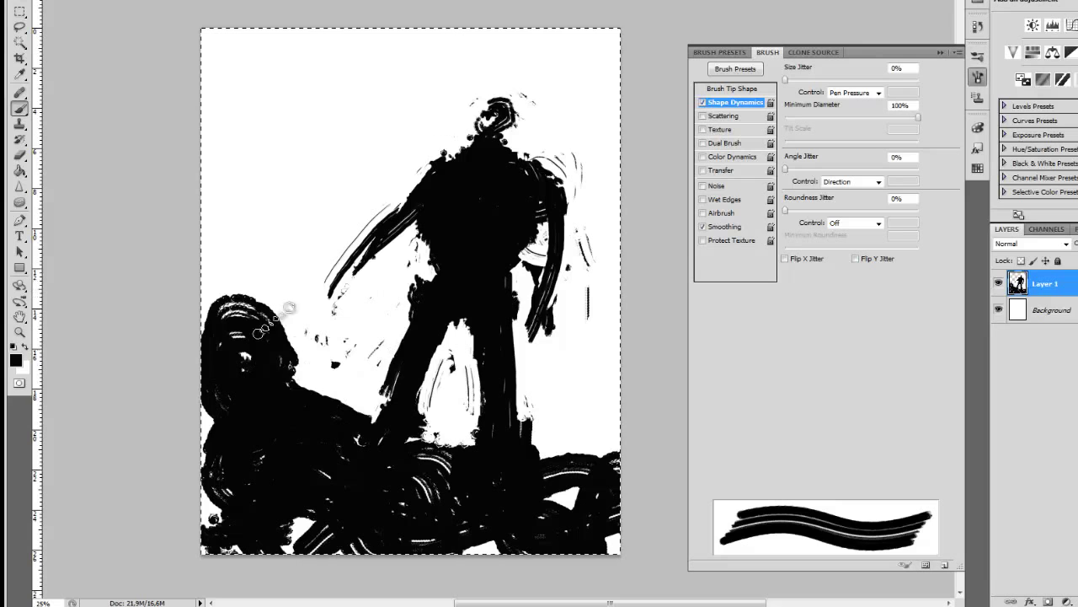
# Step: Paint white over the lower-left figure and bottom rubble, then drop the selection
pyautogui.press('x')
pyautogui.moveTo(278, 320); pyautogui.dragTo(227, 354)
pyautogui.moveTo(295, 430); pyautogui.dragTo(311, 539)
pyautogui.moveTo(320, 488); pyautogui.dragTo(463, 540)
pyautogui.moveTo(396, 439); pyautogui.dragTo(438, 471)
pyautogui.moveTo(252, 304); pyautogui.dragTo(219, 337)
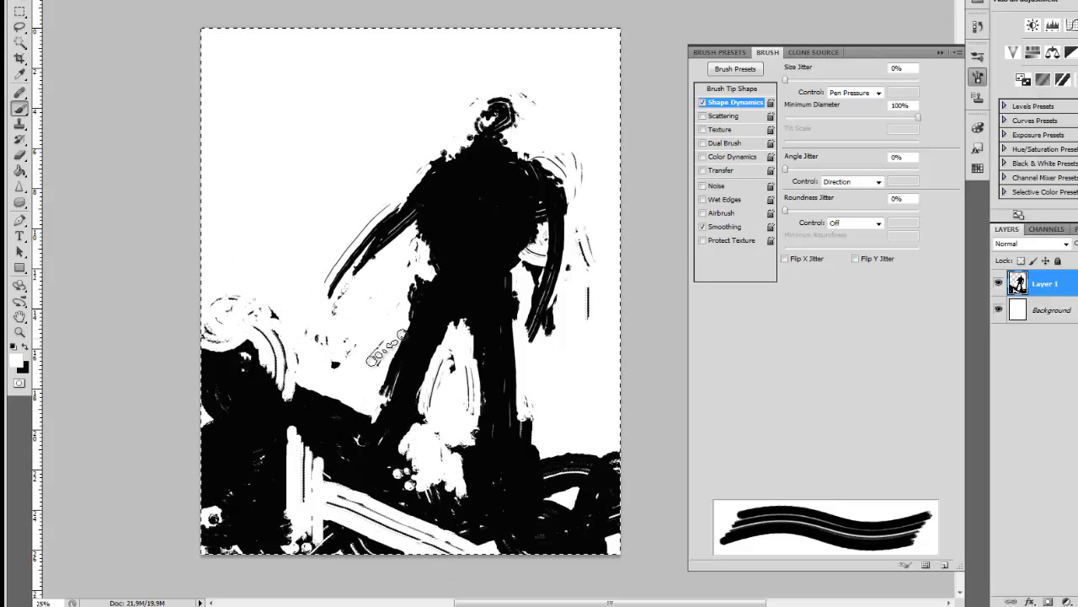
pyautogui.moveTo(295, 422); pyautogui.dragTo(337, 488)
pyautogui.moveTo(354, 472)
pyautogui.mouseDown()
pyautogui.moveTo(405, 506)
pyautogui.moveTo(497, 539)
pyautogui.mouseUp()
pyautogui.moveTo(270, 413); pyautogui.dragTo(388, 429)
pyautogui.hotkey('ctrl', 'd')
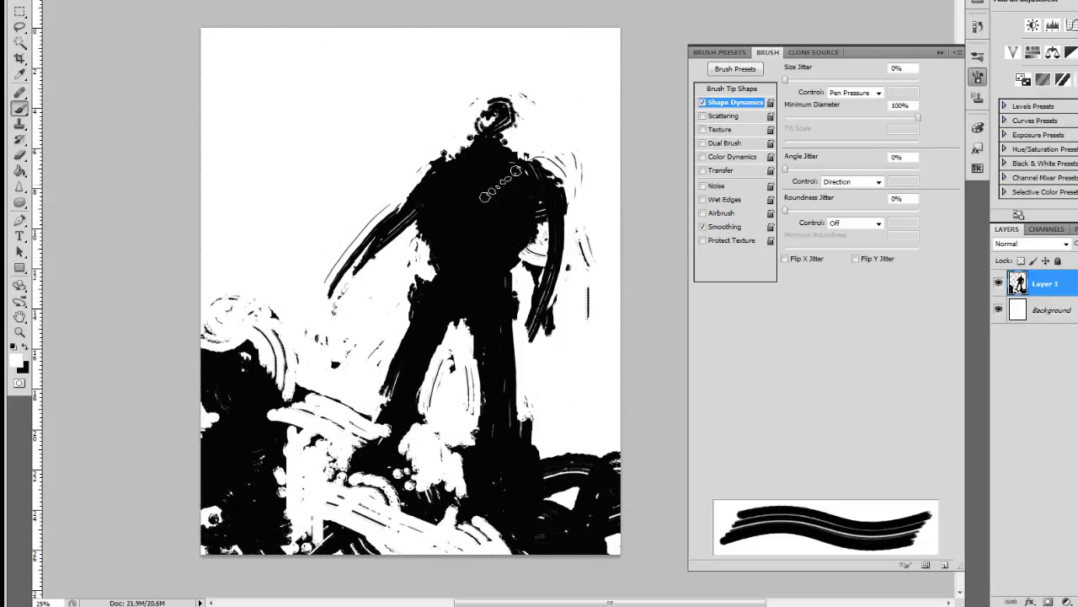
# Step: Swirl the chest and waist, stroke the arms, lighten the head, then use a 0%-minimum tapering black brush
pyautogui.moveTo(467, 151); pyautogui.dragTo(505, 219)
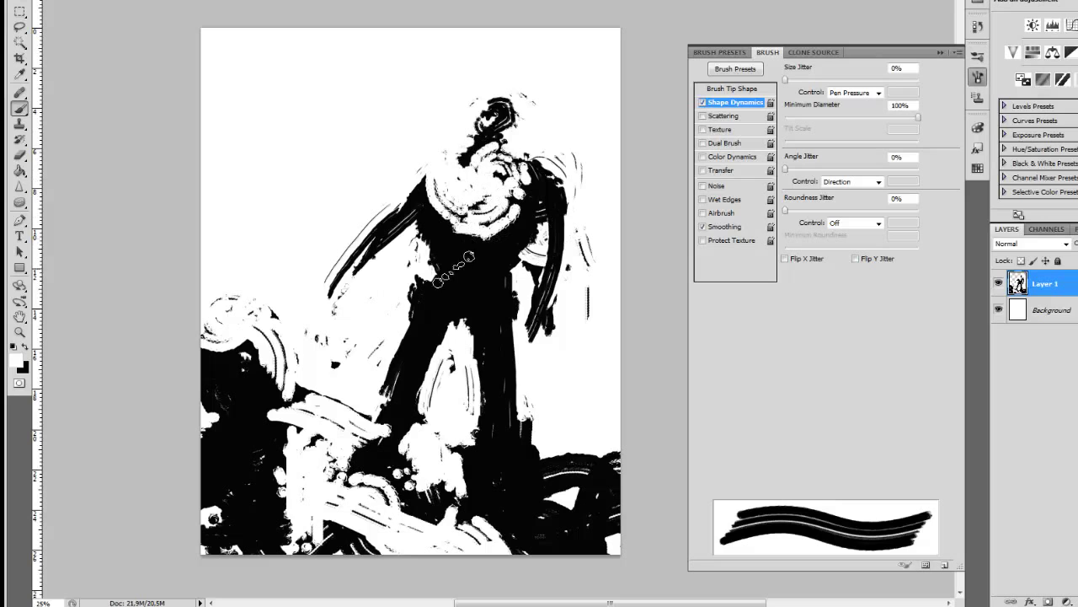
pyautogui.moveTo(438, 262)
pyautogui.mouseDown()
pyautogui.moveTo(504, 271)
pyautogui.moveTo(514, 295)
pyautogui.mouseUp()
pyautogui.press('x')
pyautogui.moveTo(434, 246); pyautogui.dragTo(425, 283)
pyautogui.press('x')
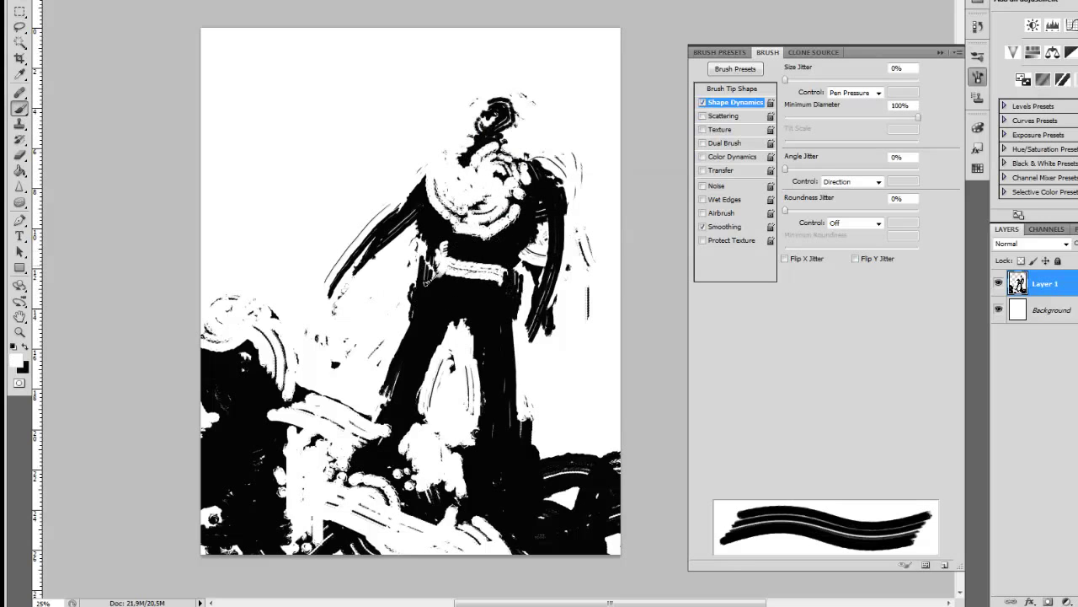
pyautogui.moveTo(552, 244); pyautogui.dragTo(526, 347)
pyautogui.moveTo(354, 253); pyautogui.dragTo(305, 297)
pyautogui.press('x')
pyautogui.moveTo(504, 106); pyautogui.dragTo(472, 145)
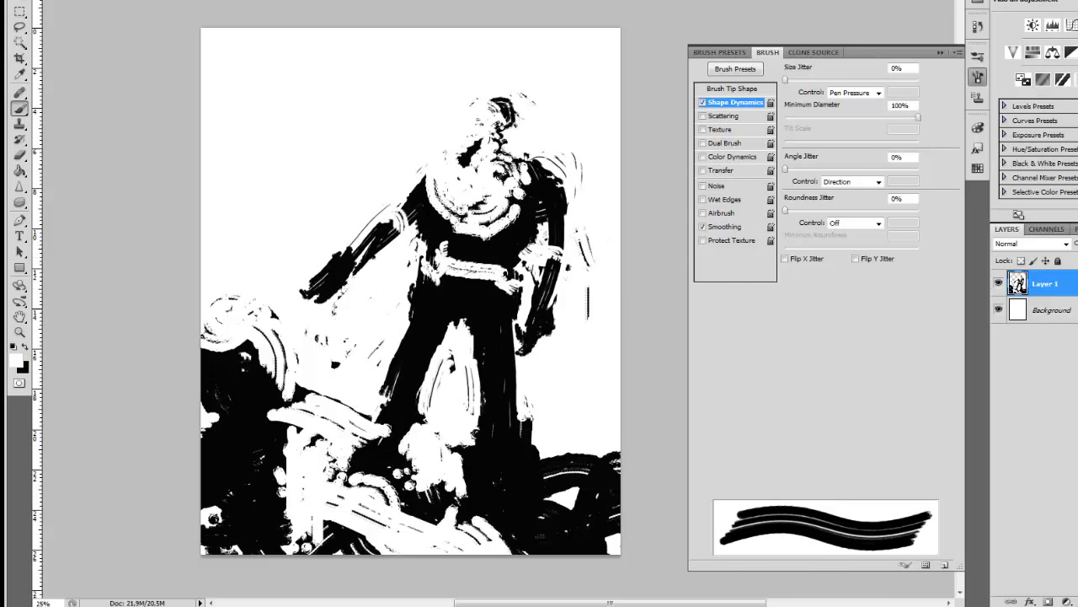
pyautogui.press('.')
pyautogui.press('x')
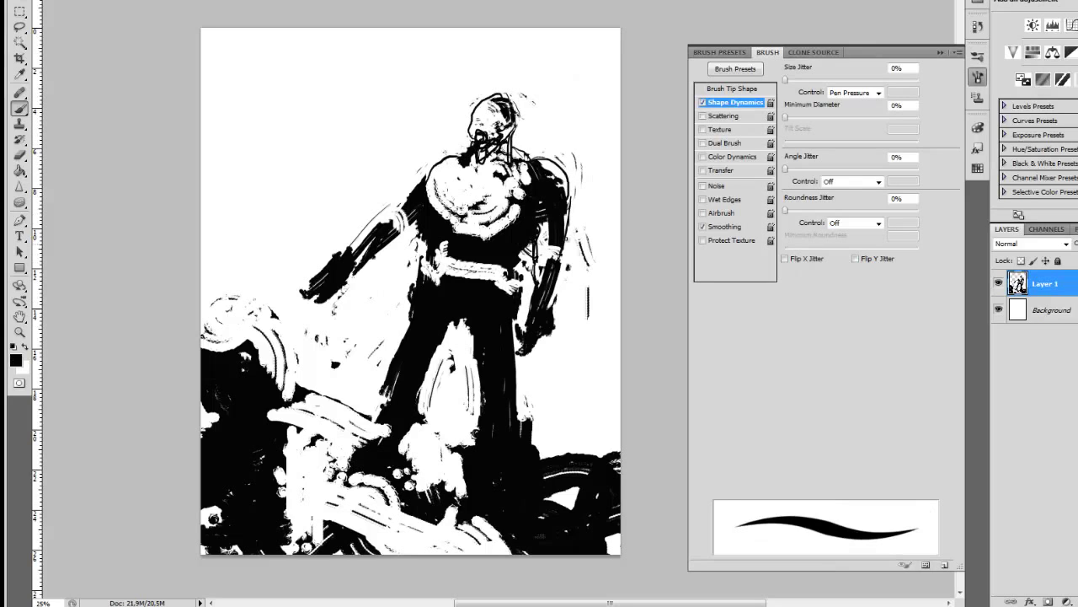
# Step: Draw a white chest curve, a black crescent, and a white belt with a round black buckle
pyautogui.moveTo(438, 214); pyautogui.dragTo(510, 220)
pyautogui.press('x')
pyautogui.moveTo(445, 180); pyautogui.dragTo(477, 207)
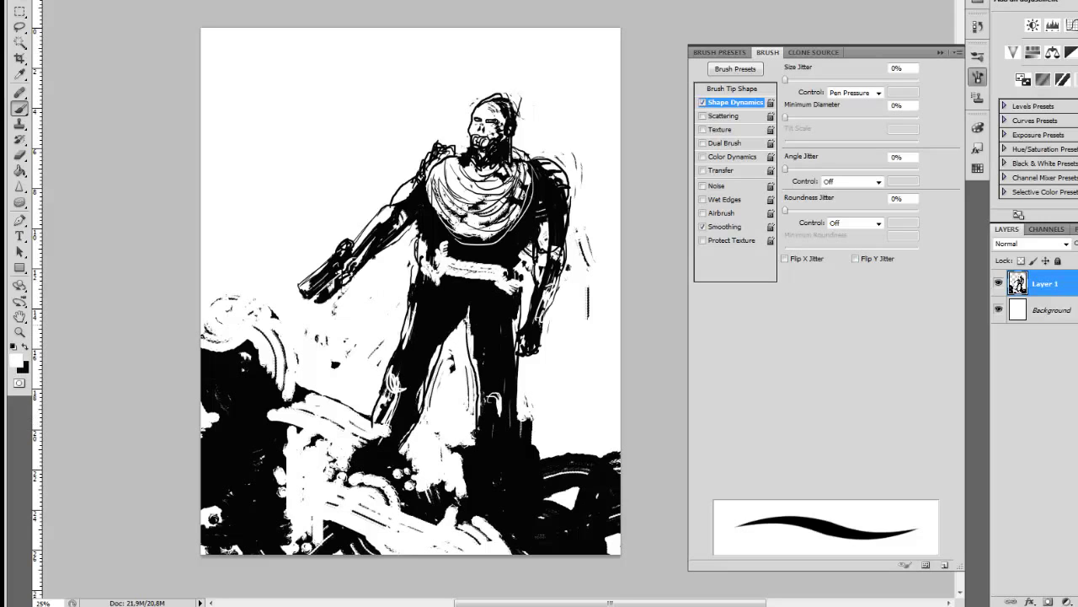
pyautogui.moveTo(439, 279); pyautogui.dragTo(497, 279)
pyautogui.press('x')
pyautogui.moveTo(460, 271); pyautogui.dragTo(461, 268)
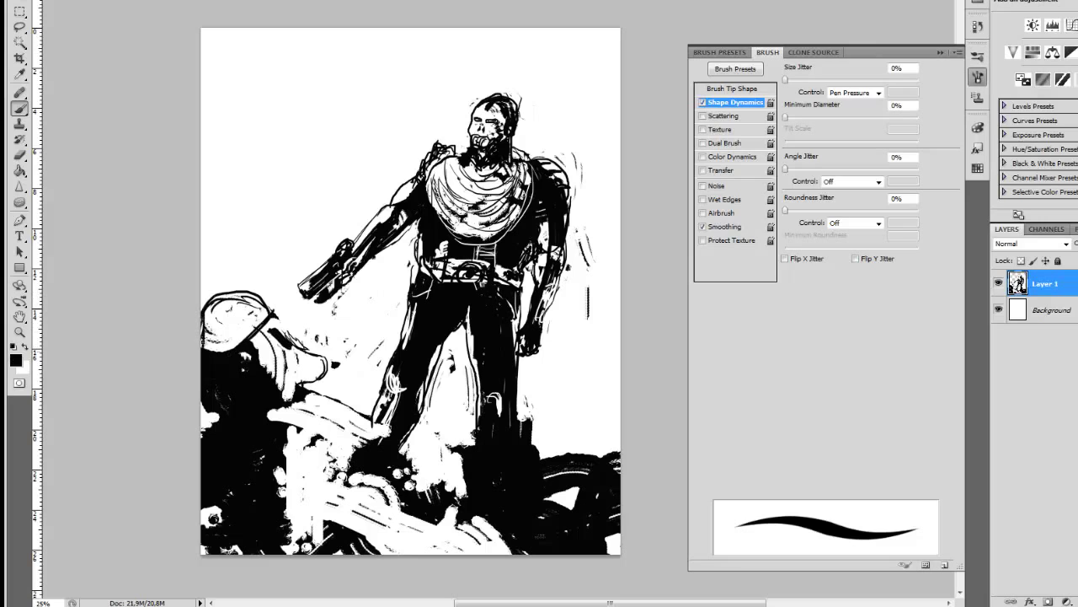
# Step: Sketch the fallen man's head in black and hatch black lines across the lower left
pyautogui.moveTo(206, 346)
pyautogui.mouseDown()
pyautogui.moveTo(257, 297)
pyautogui.moveTo(252, 305)
pyautogui.mouseUp()
pyautogui.press('x')
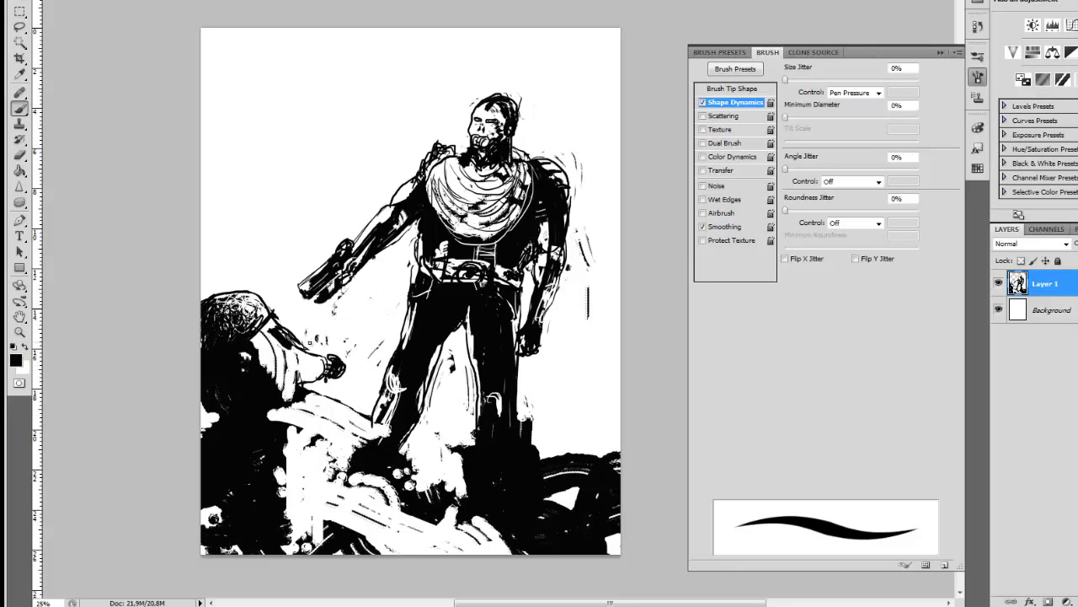
pyautogui.press('x')
pyautogui.moveTo(337, 434); pyautogui.dragTo(290, 425)
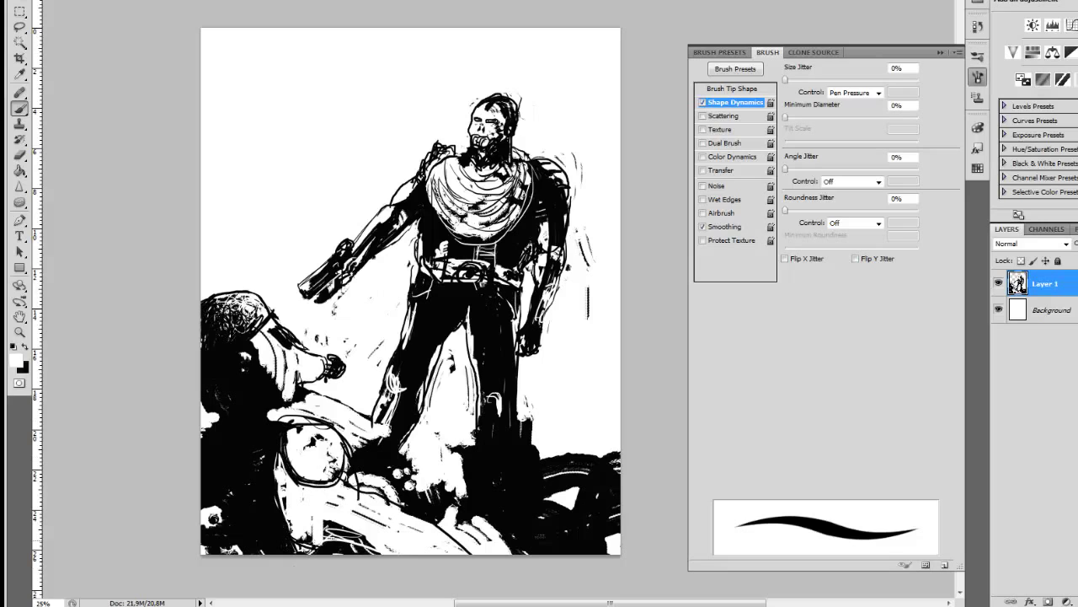
pyautogui.press('x')
pyautogui.moveTo(291, 501); pyautogui.dragTo(405, 547)
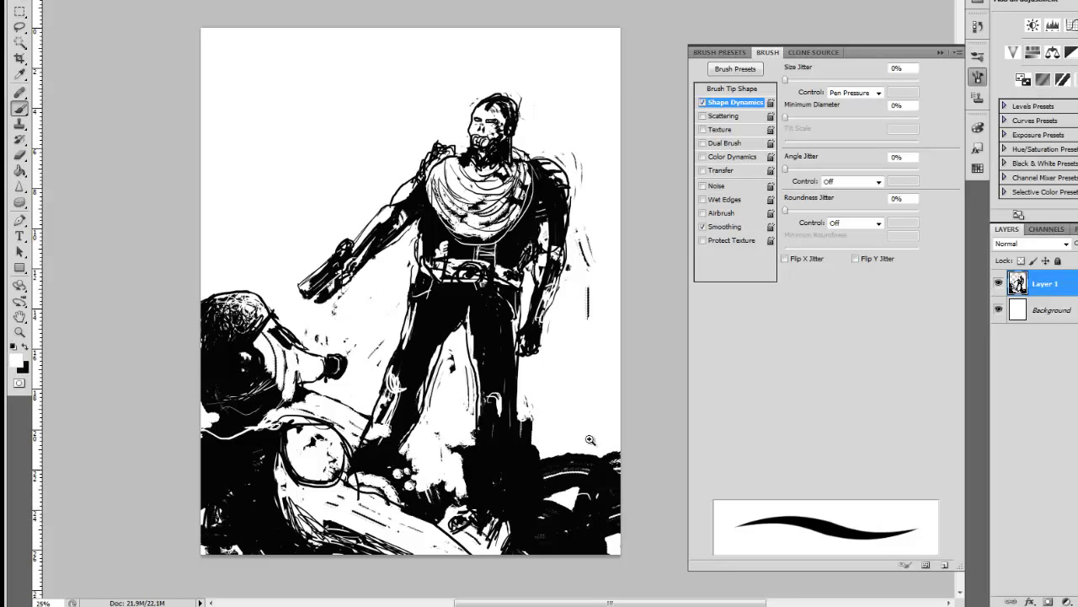
# Step: Shade the fallen man with grey texture using a textured airbrush preset
pyautogui.rightClick(257, 64)
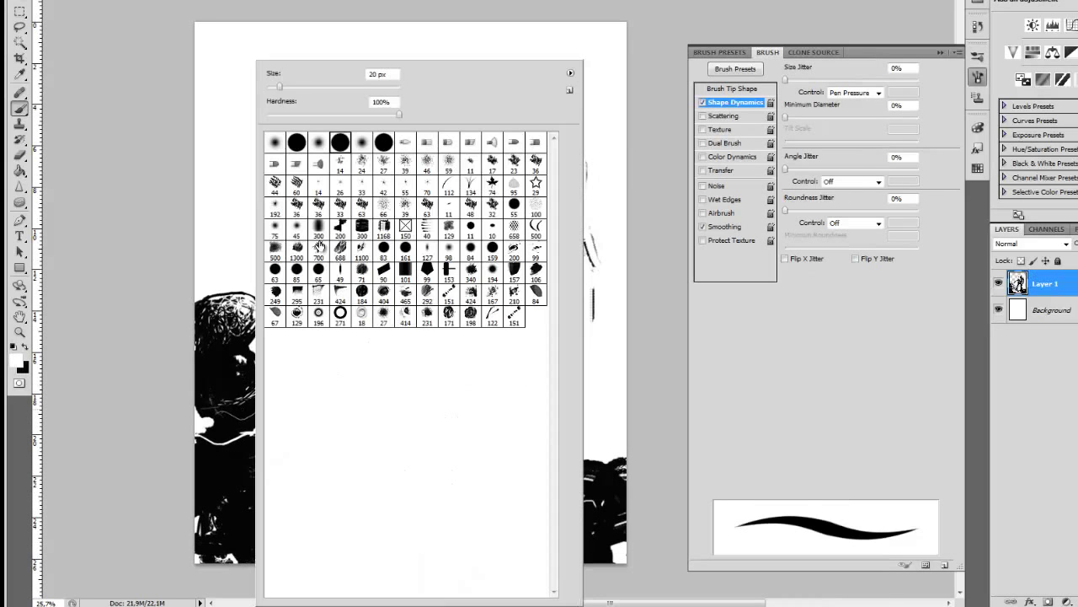
pyautogui.click(275, 273)
pyautogui.press('Return')
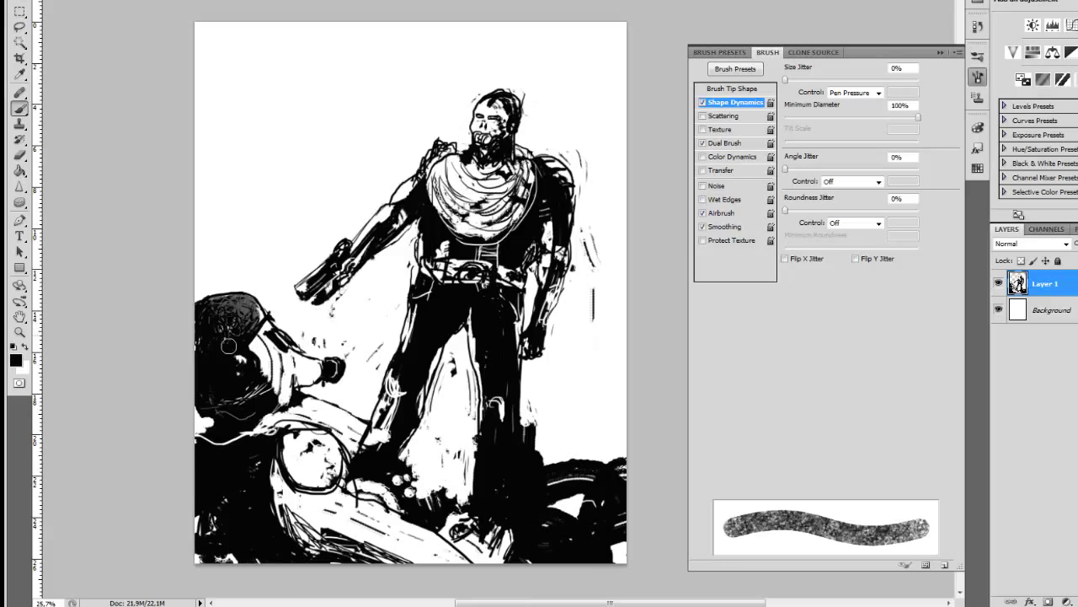
pyautogui.moveTo(290, 449)
pyautogui.mouseDown()
pyautogui.moveTo(373, 539)
pyautogui.moveTo(450, 546)
pyautogui.moveTo(507, 508)
pyautogui.mouseUp()
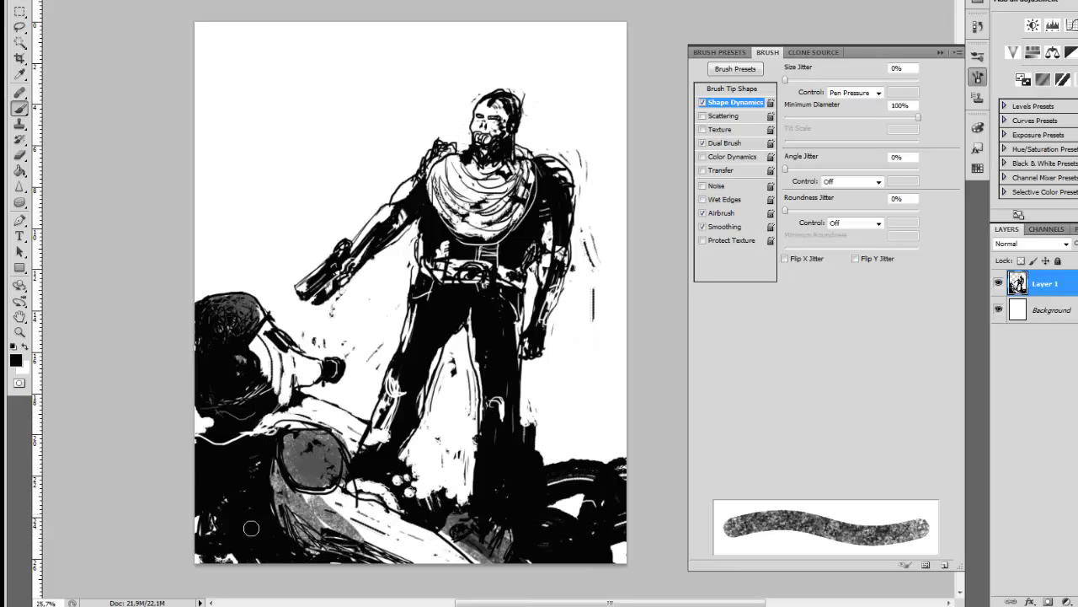
pyautogui.hotkey('ctrl', '-')
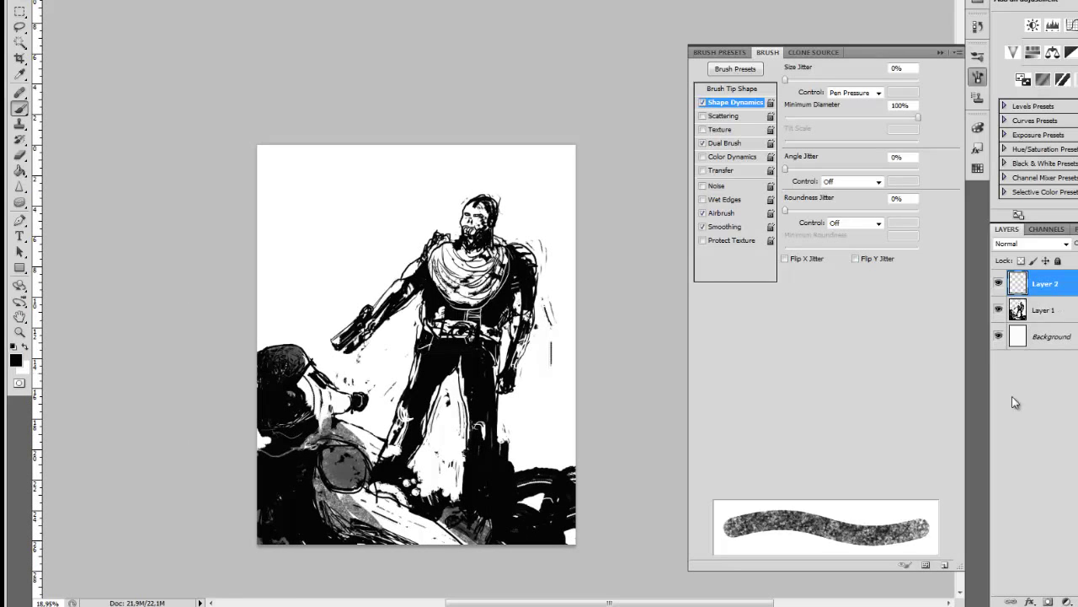
# Step: Fill a new Layer 2 with an edited green-to-slate gradient dragged top to bottom
pyautogui.hotkey('ctrl', 'shift', 'alt', 'n')
pyautogui.press('g')
pyautogui.click(107, 1)
pyautogui.click(521, 90)
pyautogui.click(449, 279)
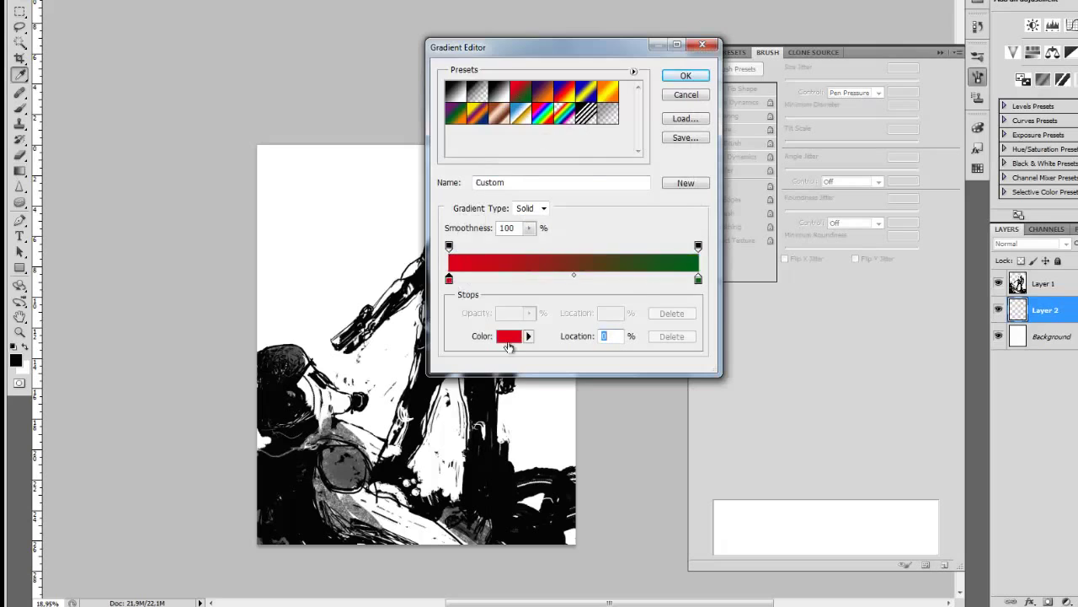
pyautogui.doubleClick(508, 335)
pyautogui.click(584, 221)
pyautogui.press('Return')
pyautogui.press('Return')
pyautogui.moveTo(413, 152); pyautogui.dragTo(413, 354)
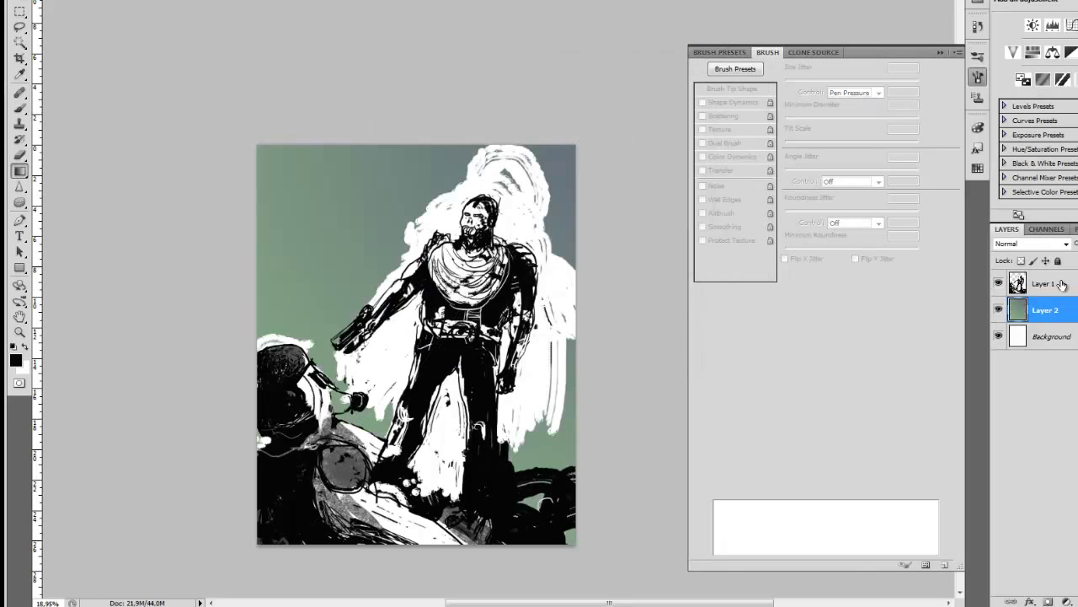
# Step: Return to the Brush tool on Layer 1 and confirm a brush preset
pyautogui.press('b')
pyautogui.click(1045, 283)
pyautogui.rightClick(524, 61)
pyautogui.press('Return')
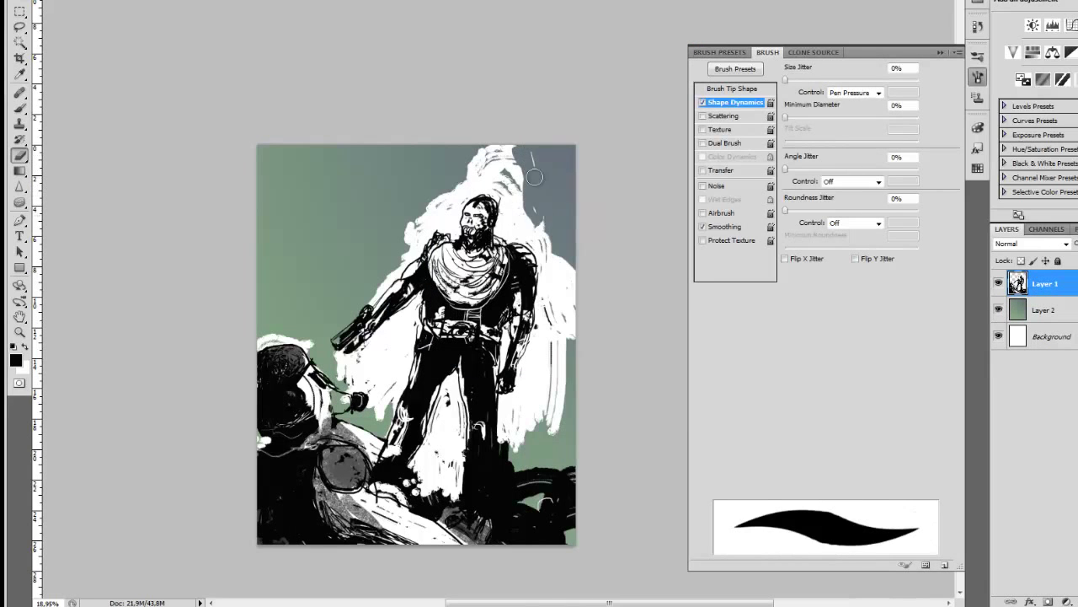
# Step: Paint out the white around the figure's head, shoulders, left side and base so the gradient shows
pyautogui.moveTo(534, 176); pyautogui.dragTo(539, 438)
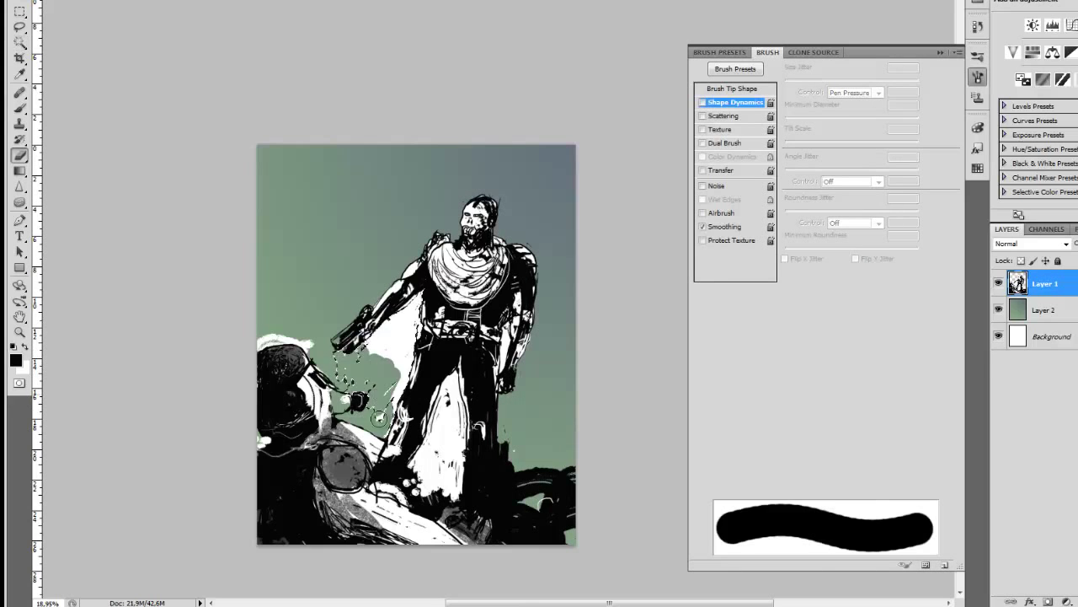
pyautogui.moveTo(379, 417); pyautogui.dragTo(404, 324)
pyautogui.moveTo(455, 497); pyautogui.dragTo(422, 396)
pyautogui.press('x')
pyautogui.moveTo(337, 400); pyautogui.dragTo(358, 422)
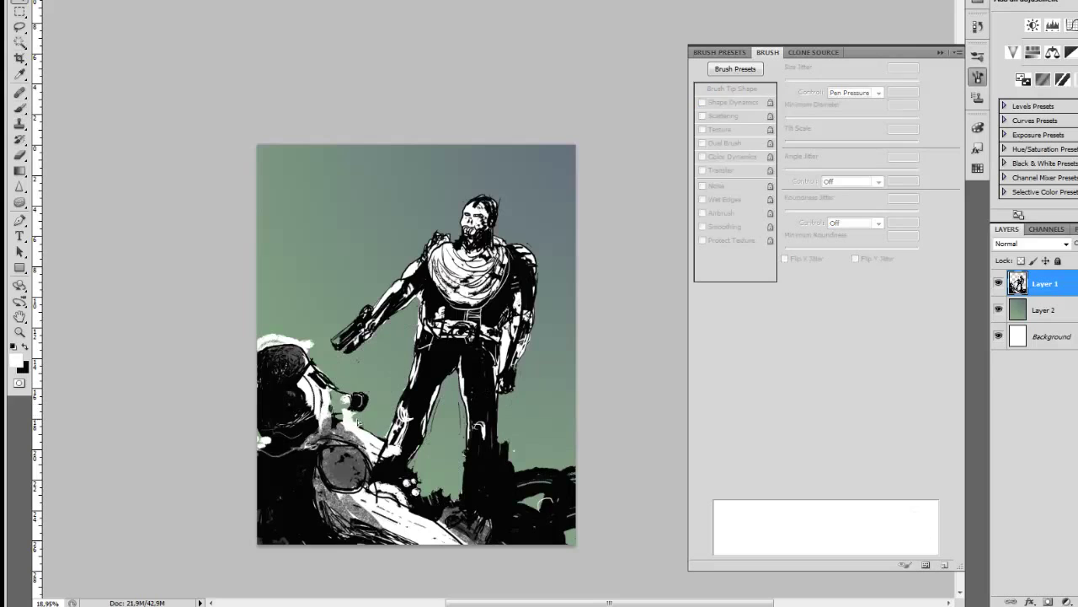
# Step: Reload the textured airbrush and bring up the brush preset picker to find a grass brush
pyautogui.scroll(-1, 551, 423)
pyautogui.press('b')
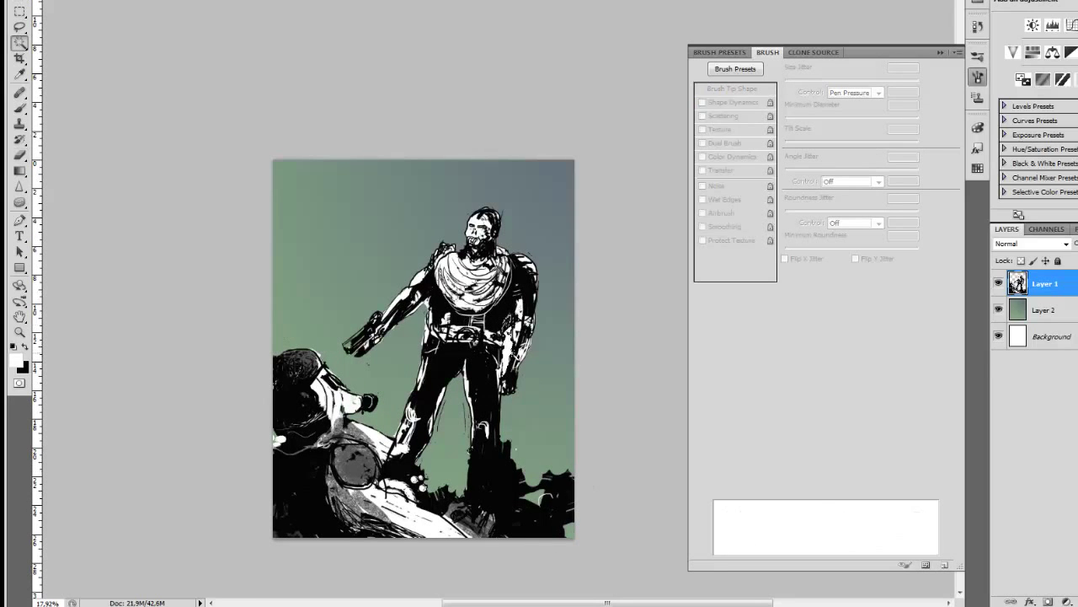
pyautogui.press('b')
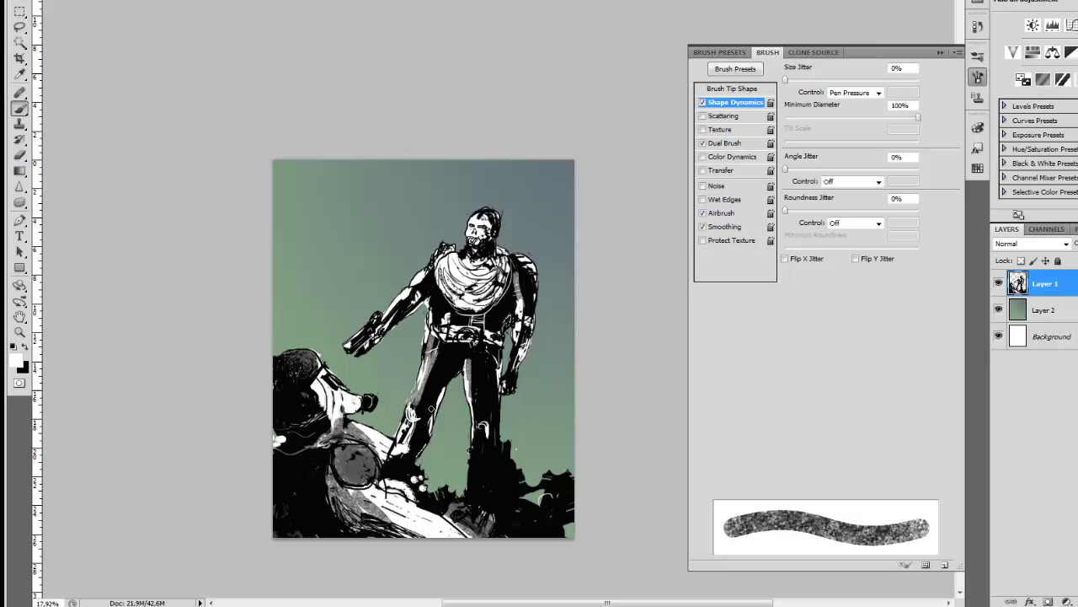
pyautogui.scroll(-1, 477, 446)
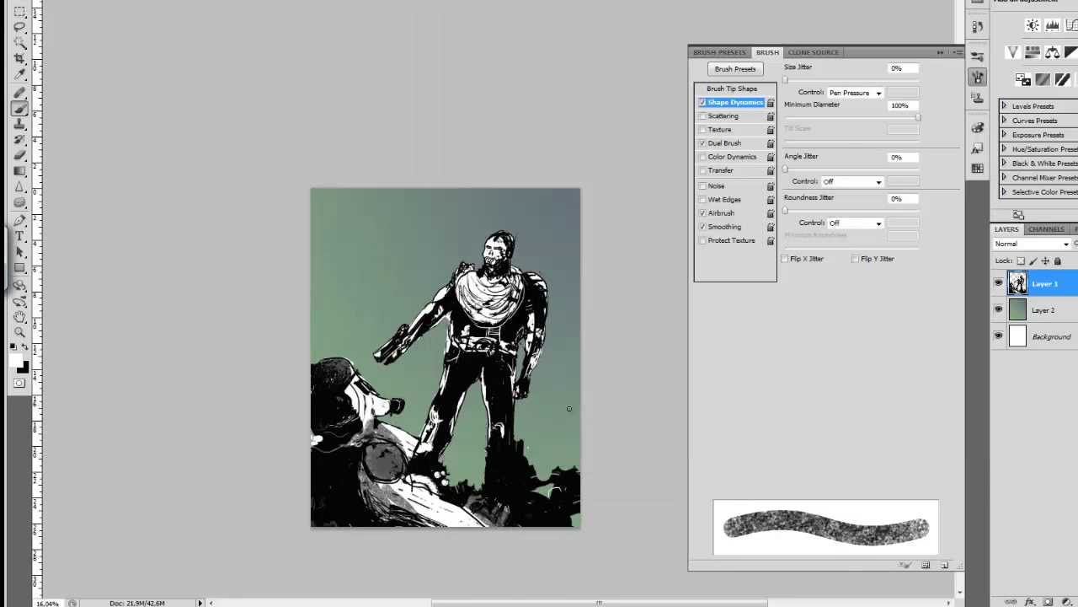
pyautogui.scroll(2, 567, 445)
pyautogui.rightClick(556, 472)
# Step: Paint black grass blades along the bottom on a new layer, with colour variation turned off
pyautogui.doubleClick(589, 278)
pyautogui.hotkey('ctrl', 'shift', 'alt', 'n')
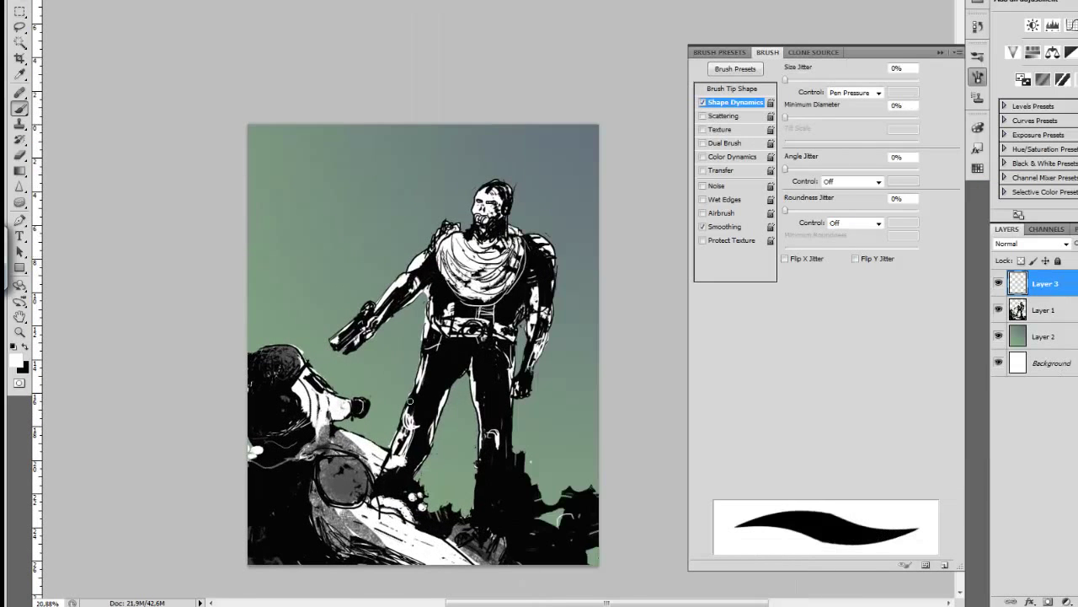
pyautogui.press('x')
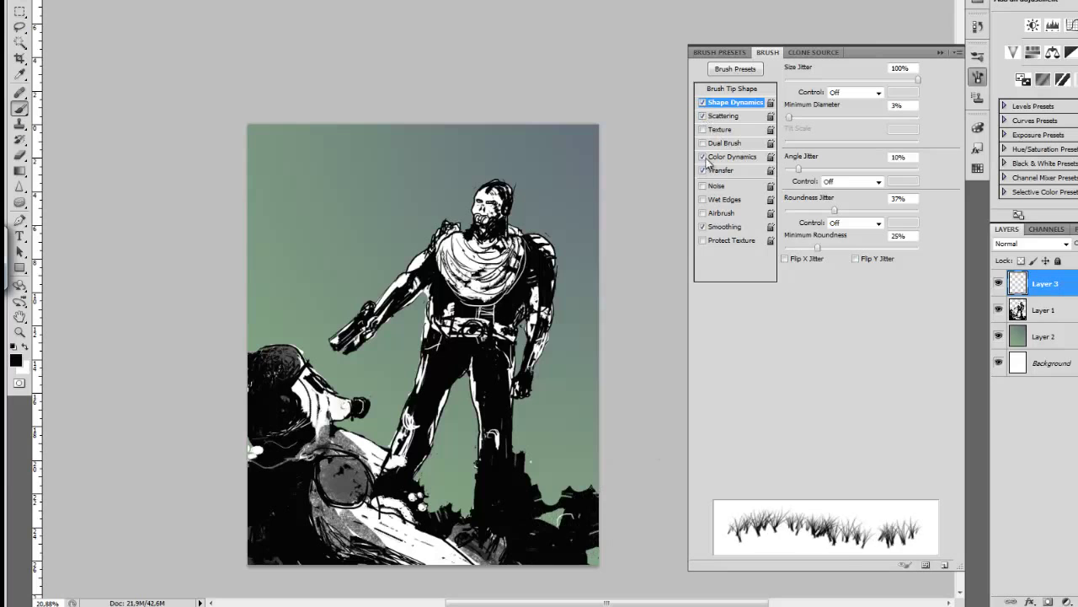
pyautogui.click(702, 157)
pyautogui.moveTo(581, 505); pyautogui.dragTo(594, 540)
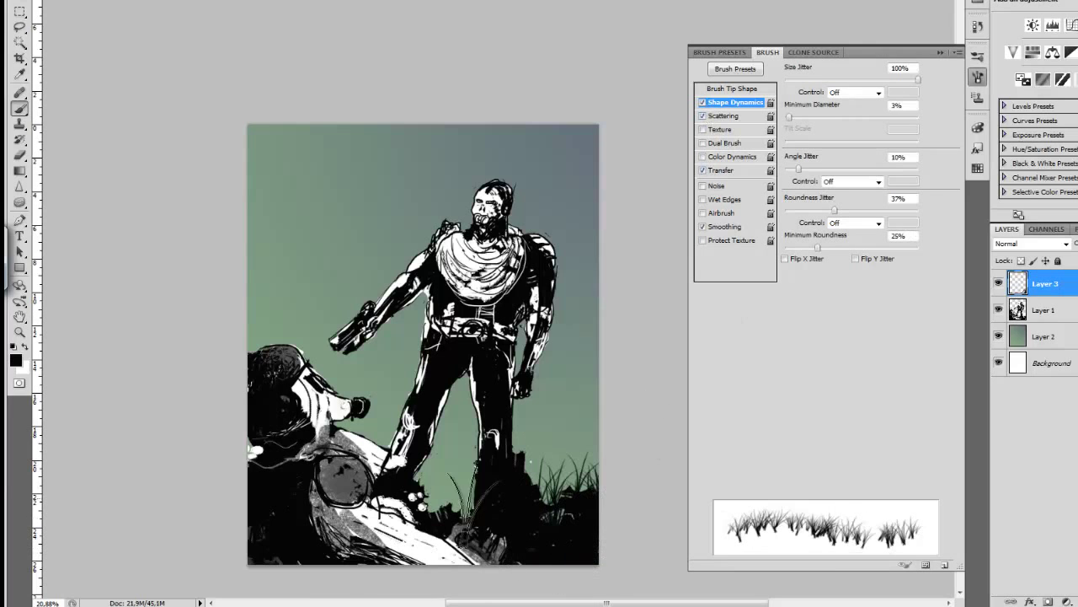
# Step: On another new layer, paint dark textured strokes over the fallen man
pyautogui.hotkey('ctrl', 'shift', 'alt', 'n')
pyautogui.rightClick(412, 320)
pyautogui.doubleClick(471, 168)
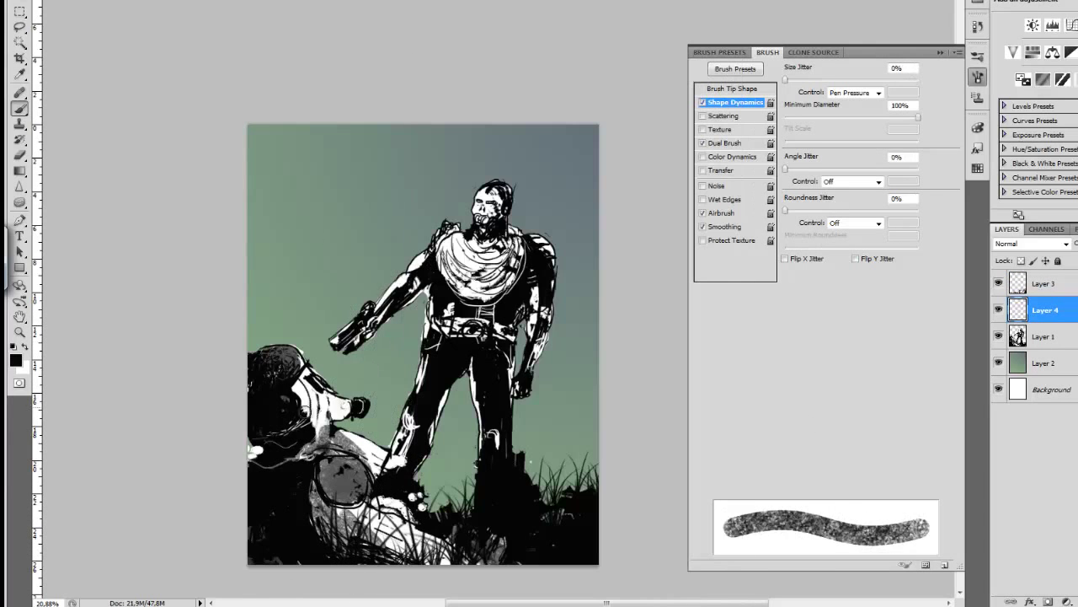
pyautogui.moveTo(339, 411); pyautogui.dragTo(396, 539)
pyautogui.moveTo(303, 404); pyautogui.dragTo(253, 455)
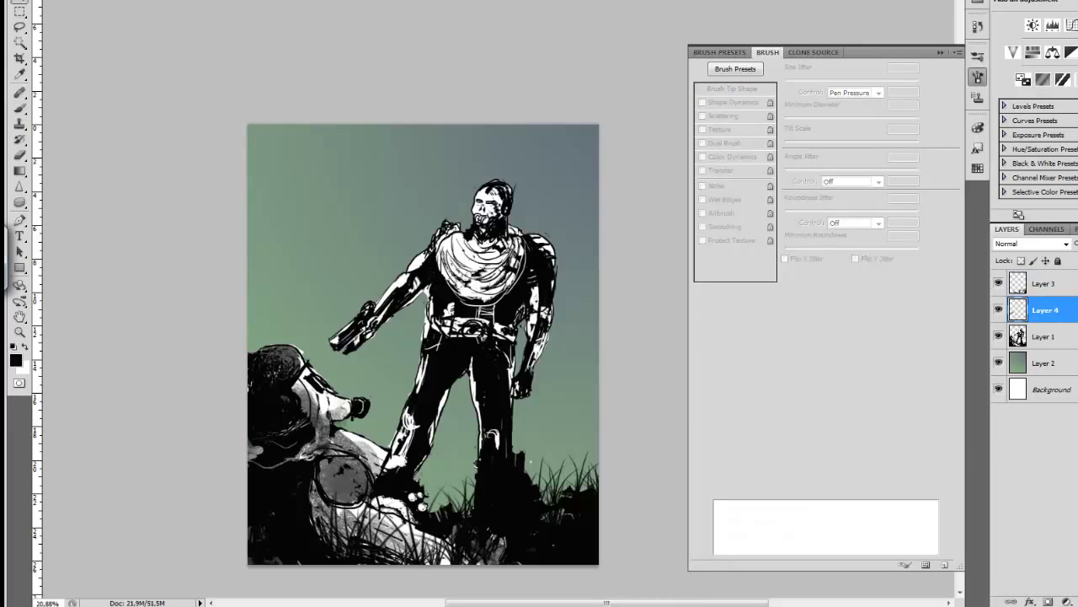
# Step: Add a further layer and pick dark brown as the painting colour
pyautogui.hotkey('ctrl', 'shift', 'alt', 'n')
pyautogui.click(16, 360)
pyautogui.press('Return')
# Step: Shade the fallen man's body with brown strokes blended in Soft Light
pyautogui.moveTo(337, 396); pyautogui.dragTo(312, 539)
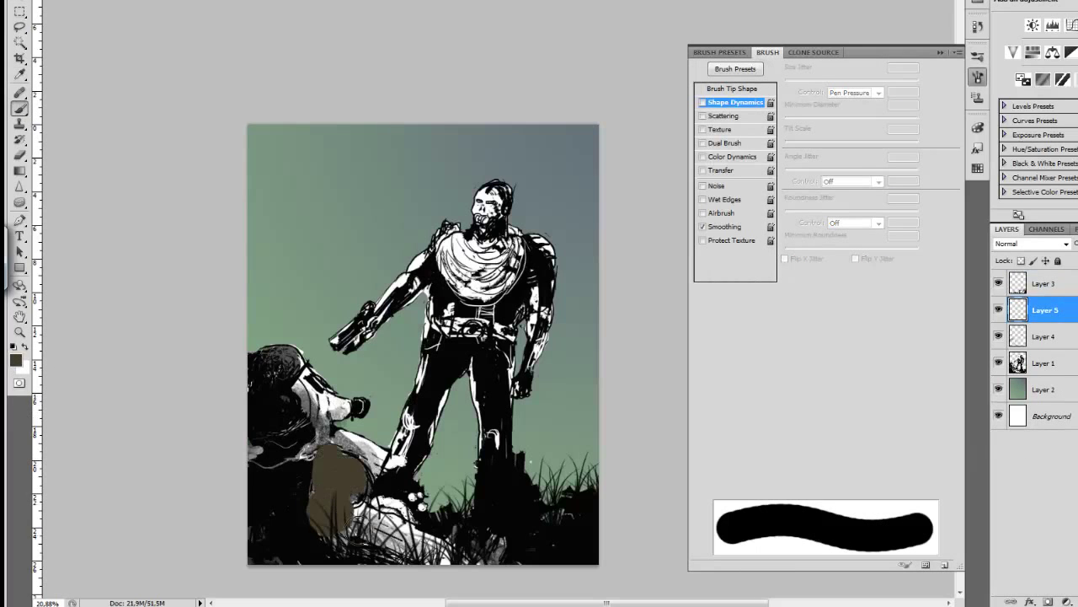
pyautogui.moveTo(345, 497); pyautogui.dragTo(497, 547)
pyautogui.click(1032, 244)
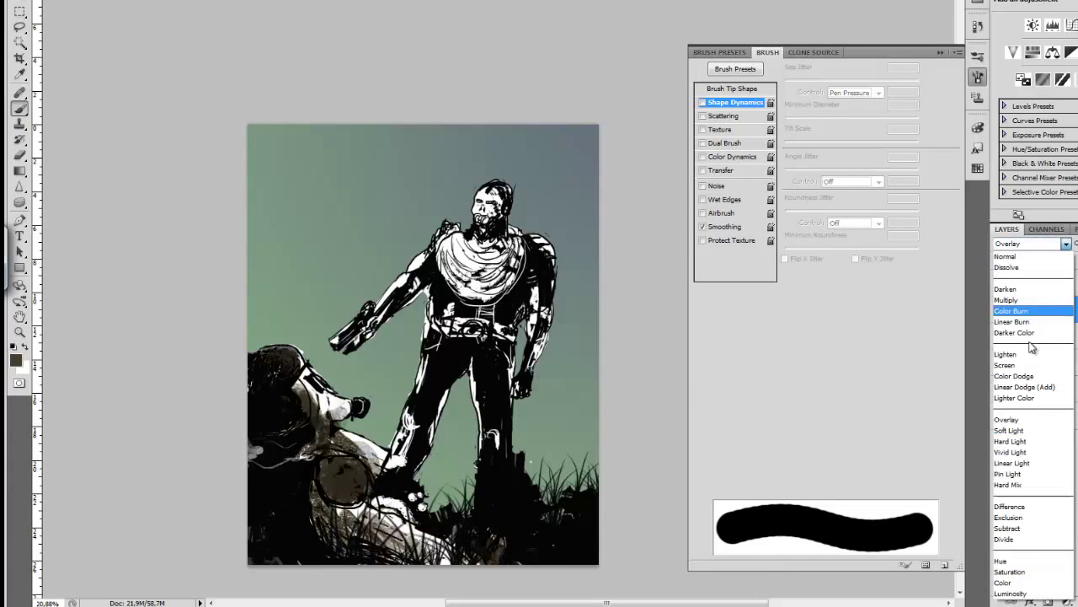
pyautogui.click(1019, 426)
# Step: On new Layer 6, paint red over the figure's chest and scarf
pyautogui.hotkey('ctrl', 'shift', 'alt', 'n')
pyautogui.click(16, 361)
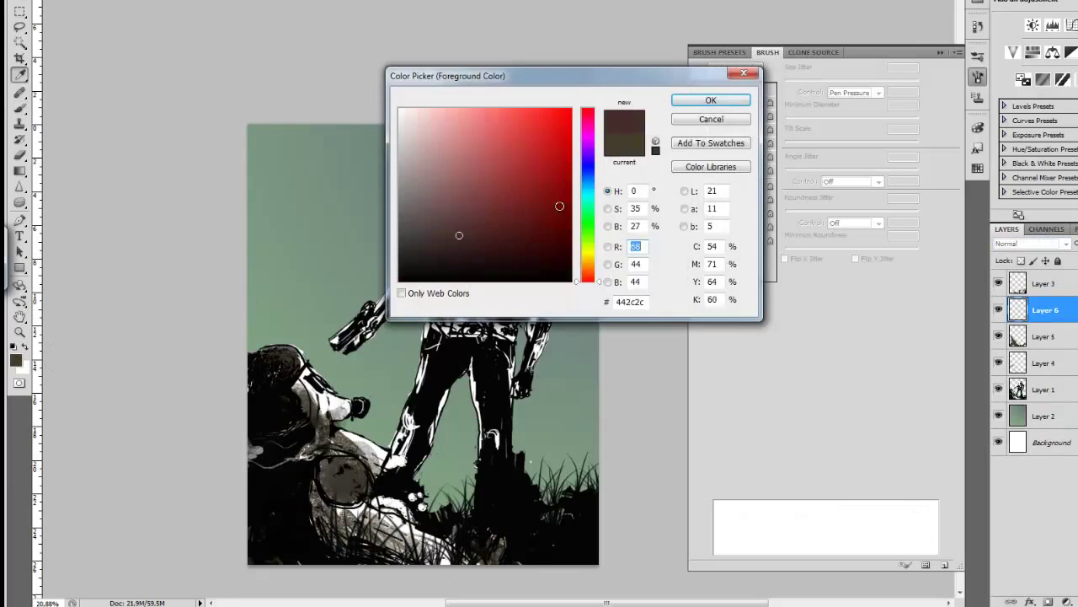
pyautogui.click(564, 105)
pyautogui.press('Return')
pyautogui.moveTo(438, 253); pyautogui.dragTo(514, 299)
pyautogui.moveTo(518, 244)
pyautogui.mouseDown()
pyautogui.moveTo(462, 300)
pyautogui.moveTo(510, 335)
pyautogui.mouseUp()
# Step: Switch to a cyan colour and add a cyan accent stroke
pyautogui.click(16, 361)
pyautogui.click(512, 130)
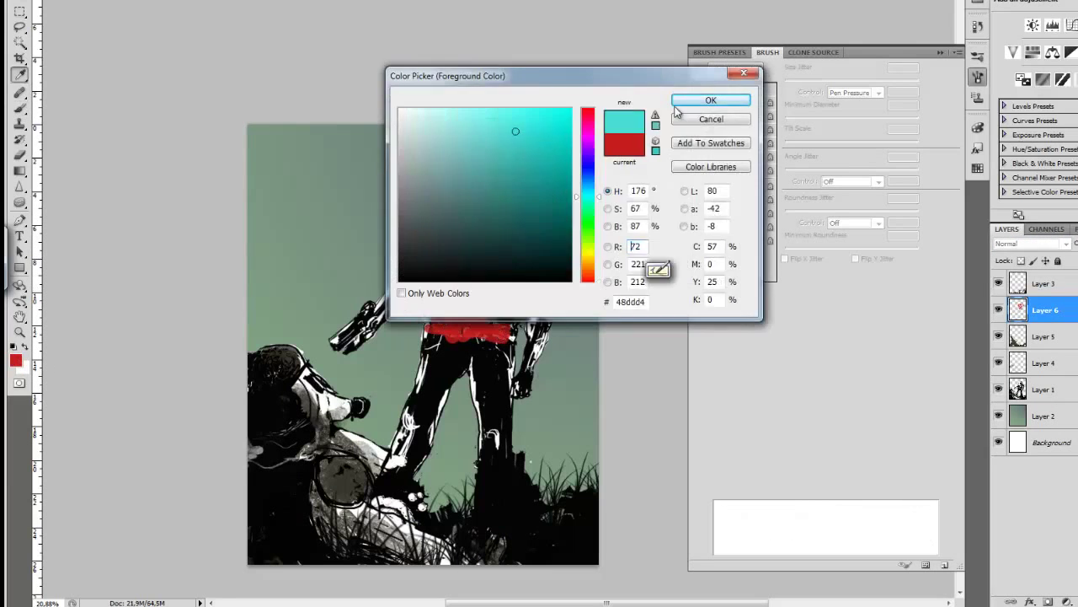
pyautogui.press('Return')
pyautogui.moveTo(365, 306); pyautogui.dragTo(371, 323)
# Step: Try several blend modes on the red layer, settling on Darker Color
pyautogui.click(1032, 244)
pyautogui.click(1012, 463)
pyautogui.click(1032, 244)
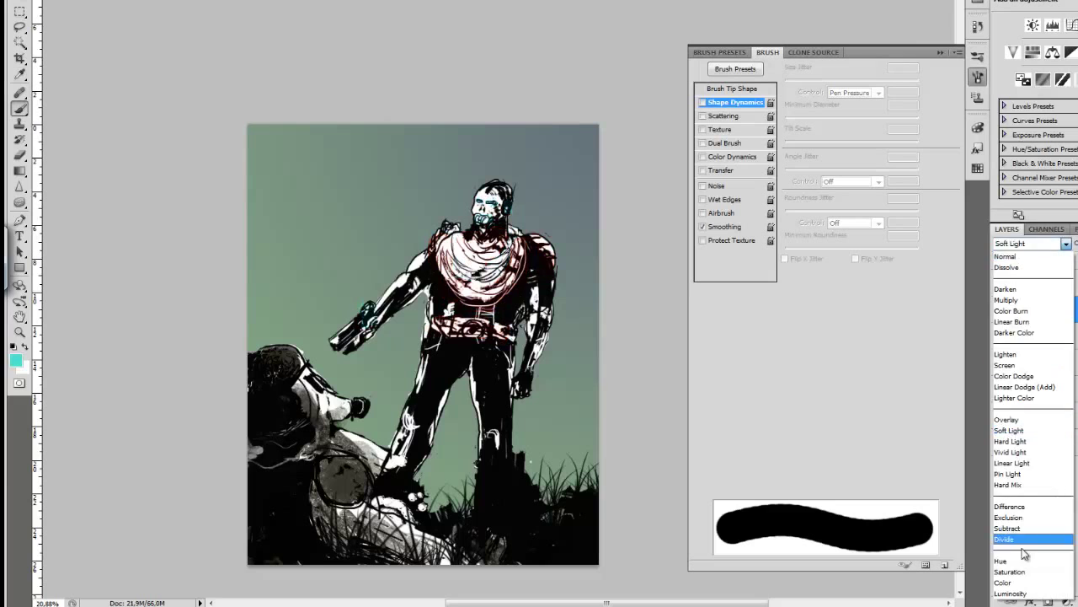
pyautogui.click(1024, 387)
pyautogui.click(1032, 243)
pyautogui.click(1026, 295)
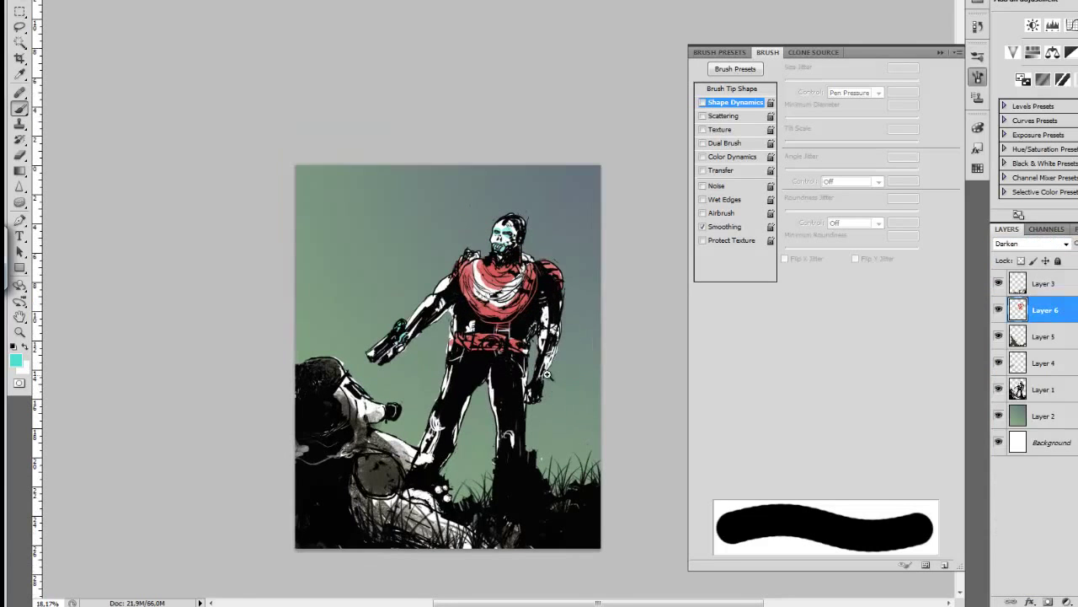
# Step: Set the brown shading layer to Darken and add a Levels adjustment layer
pyautogui.press('Down')
pyautogui.press('Down')
pyautogui.press('Down')
pyautogui.scroll(-3, 455, 362)
pyautogui.scroll(3, 455, 362)
pyautogui.press('e')
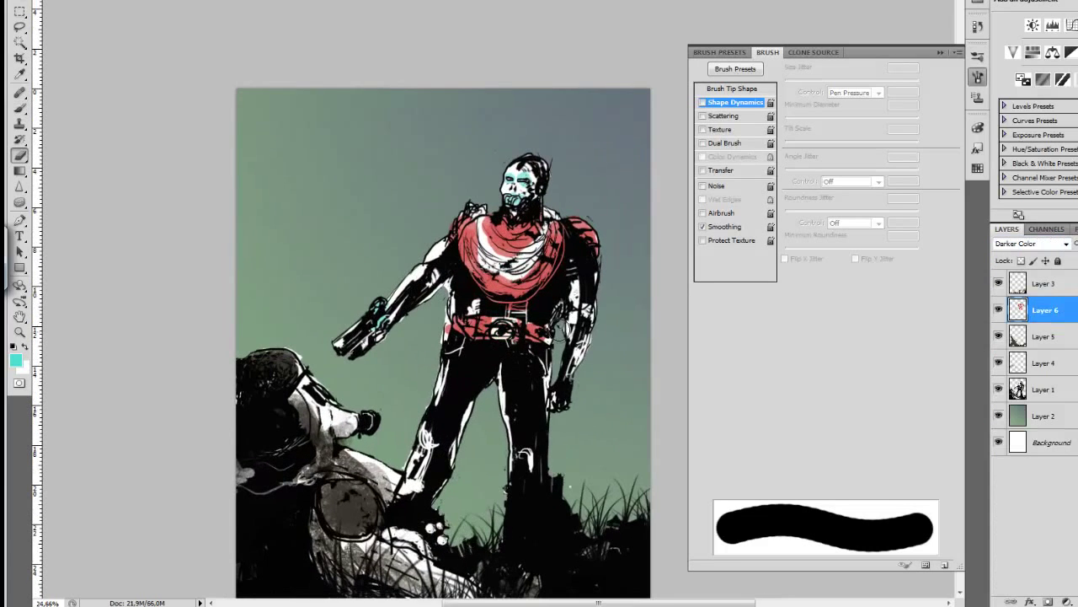
pyautogui.scroll(-2, 472, 362)
pyautogui.hotkey('alt', '[')
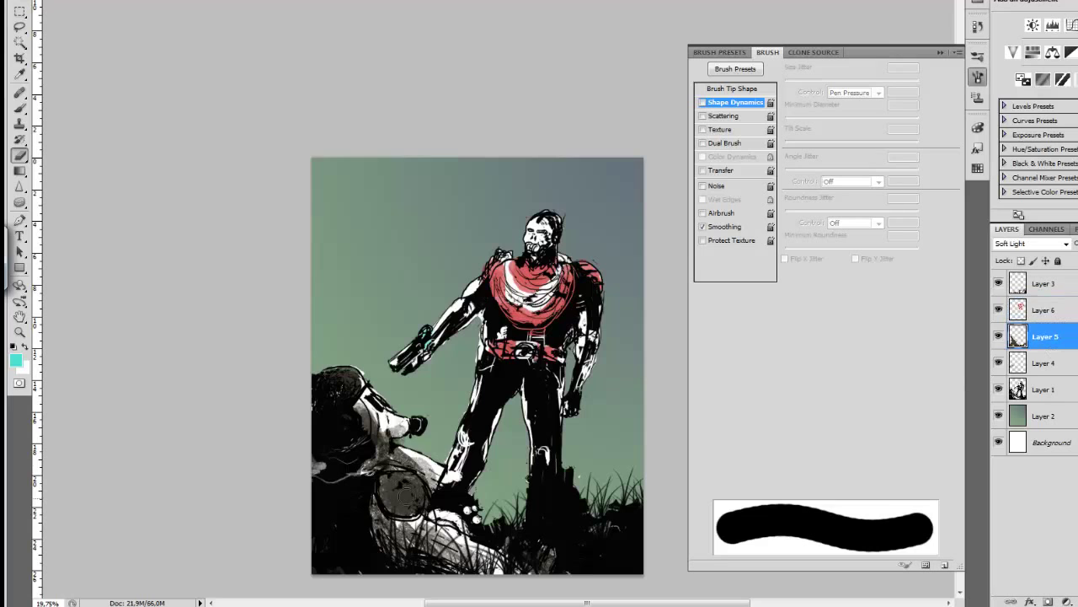
pyautogui.press('b')
pyautogui.press('d')
pyautogui.hotkey('shift', 'alt', 'k')
pyautogui.scroll(1, 561, 486)
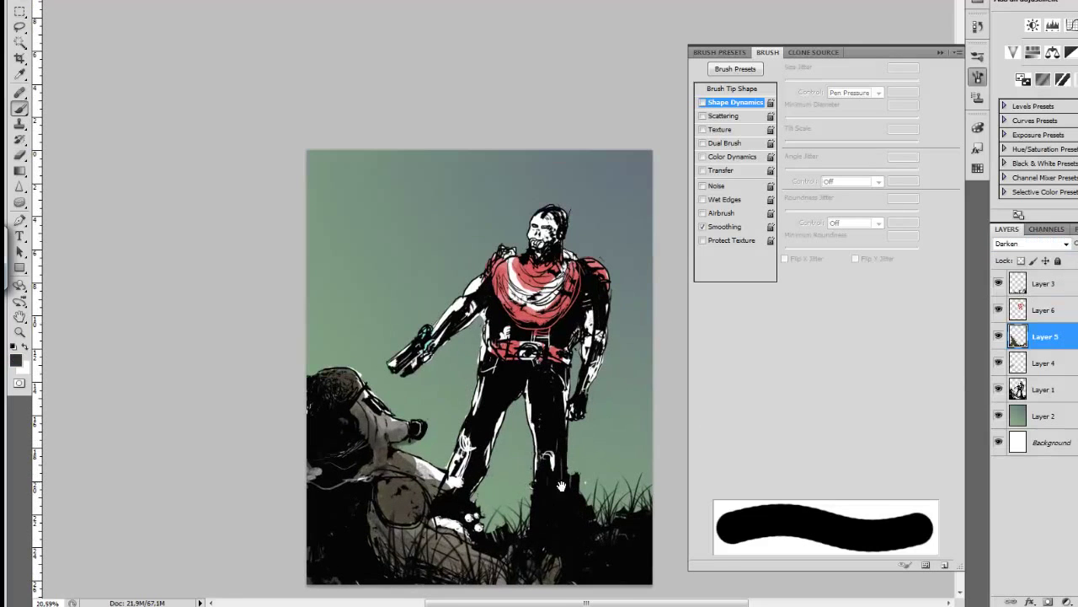
pyautogui.click(1052, 25)
# Step: Invert the Levels mask and paint white to darken the cape, legs and arm
pyautogui.hotkey('ctrl', 'i')
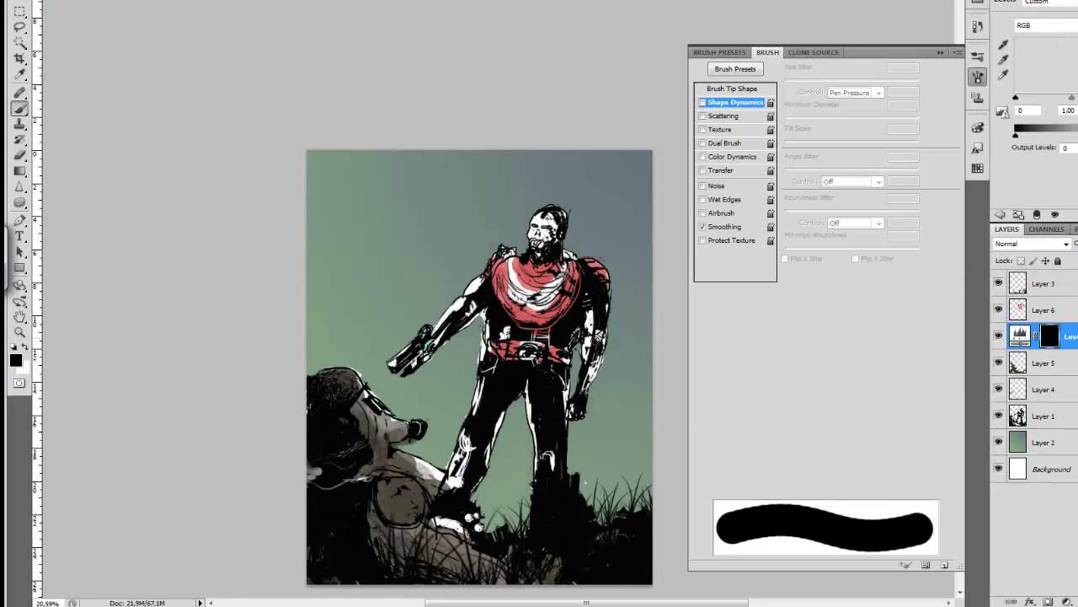
pyautogui.press('x')
pyautogui.moveTo(532, 278)
pyautogui.mouseDown()
pyautogui.moveTo(545, 314)
pyautogui.moveTo(540, 387)
pyautogui.moveTo(421, 539)
pyautogui.mouseUp()
pyautogui.moveTo(371, 438)
pyautogui.mouseDown()
pyautogui.moveTo(439, 337)
pyautogui.moveTo(581, 270)
pyautogui.mouseUp()
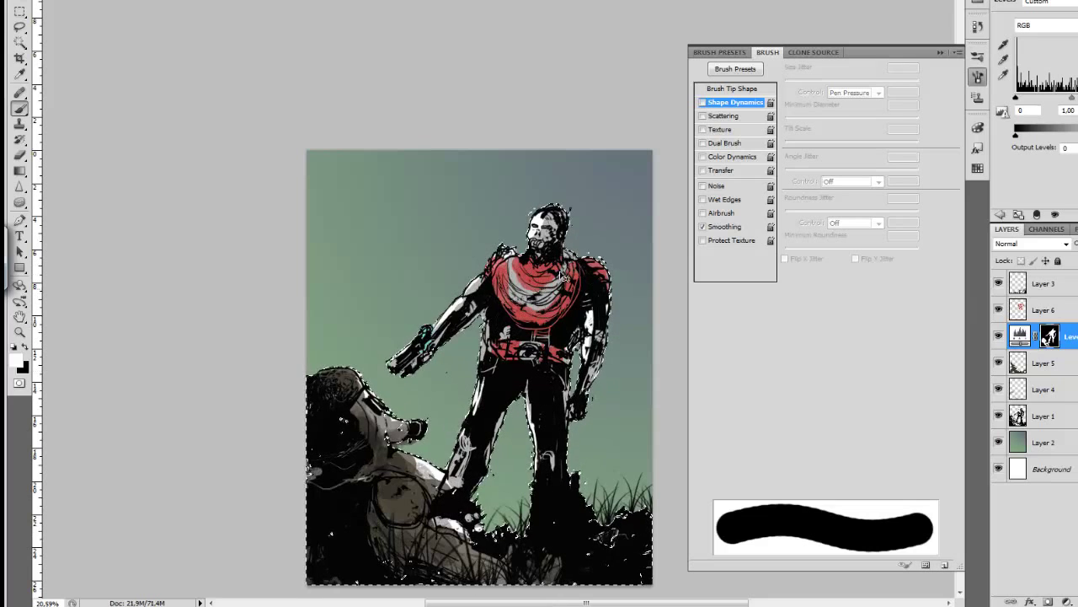
# Step: Set the red colour Layer 6 to Darken blending
pyautogui.click(1044, 309)
pyautogui.click(1030, 243)
pyautogui.click(1021, 284)
pyautogui.scroll(-2, 669, 383)
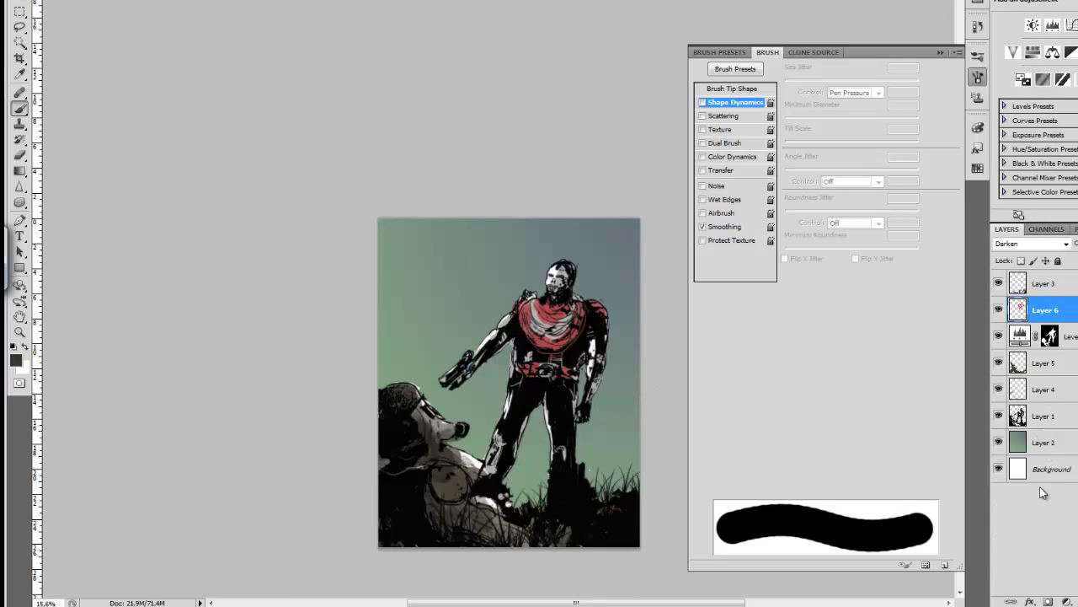
# Step: Add empty Layer 7 above Layer 2 and stamp a merged Layer 8 on top
pyautogui.click(1045, 442)
pyautogui.hotkey('ctrl', 'shift', 'alt', 'n')
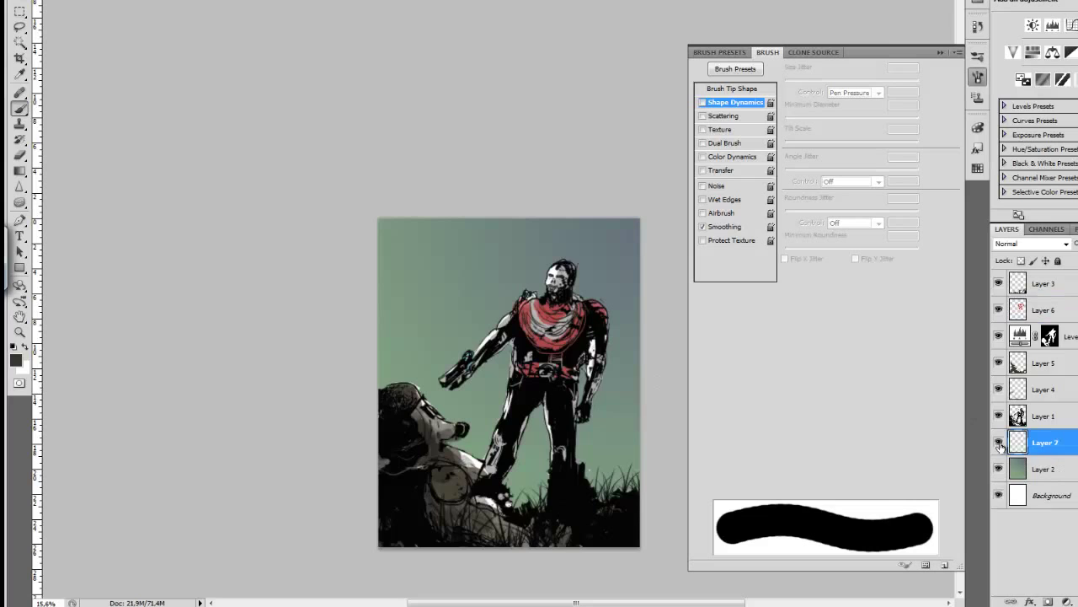
pyautogui.click(1045, 283)
pyautogui.hotkey('ctrl', 'shift', 'alt', 'e')
pyautogui.click(252, 0)
# Step: Remove merged Layer 8, select the whole canvas and target the red layer
pyautogui.click(1044, 468)
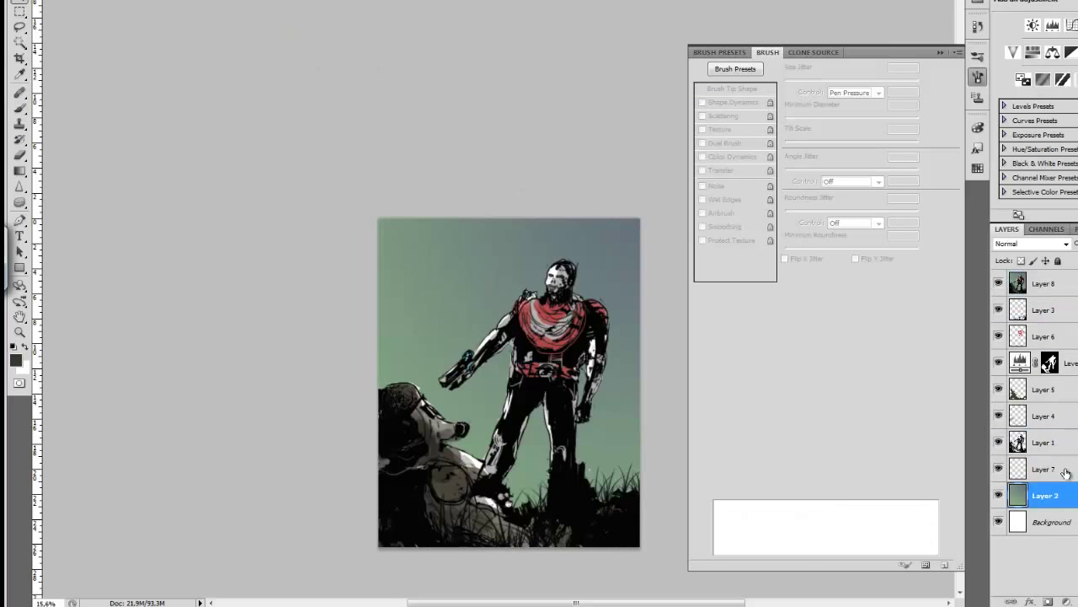
pyautogui.press('b')
pyautogui.click(1045, 283)
pyautogui.hotkey('ctrl', 'z')
pyautogui.hotkey('ctrl', 'a')
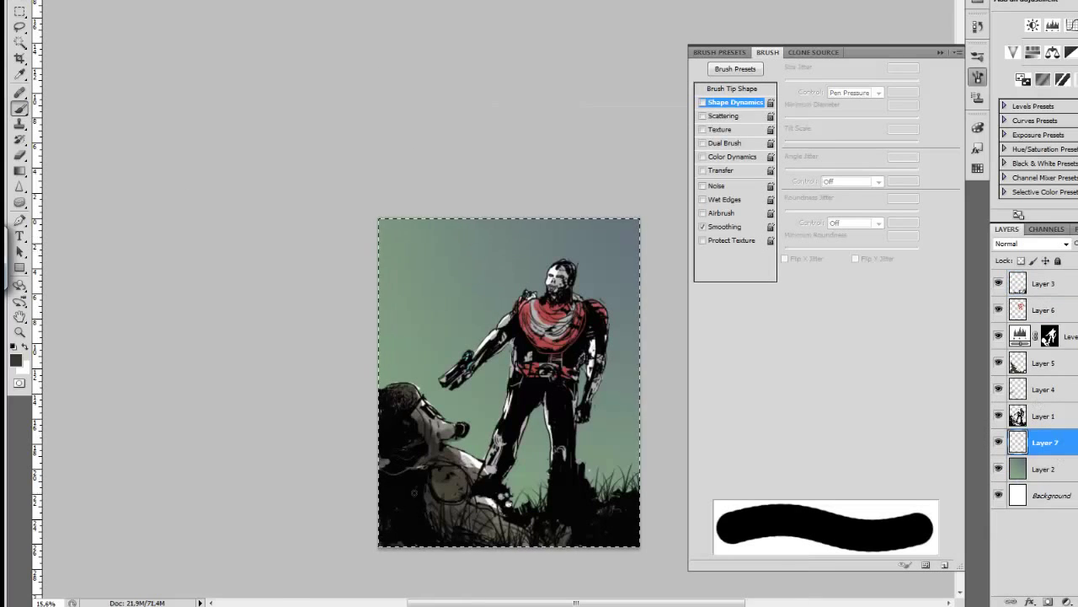
pyautogui.rightClick(1020, 309)
pyautogui.click(1003, 567)
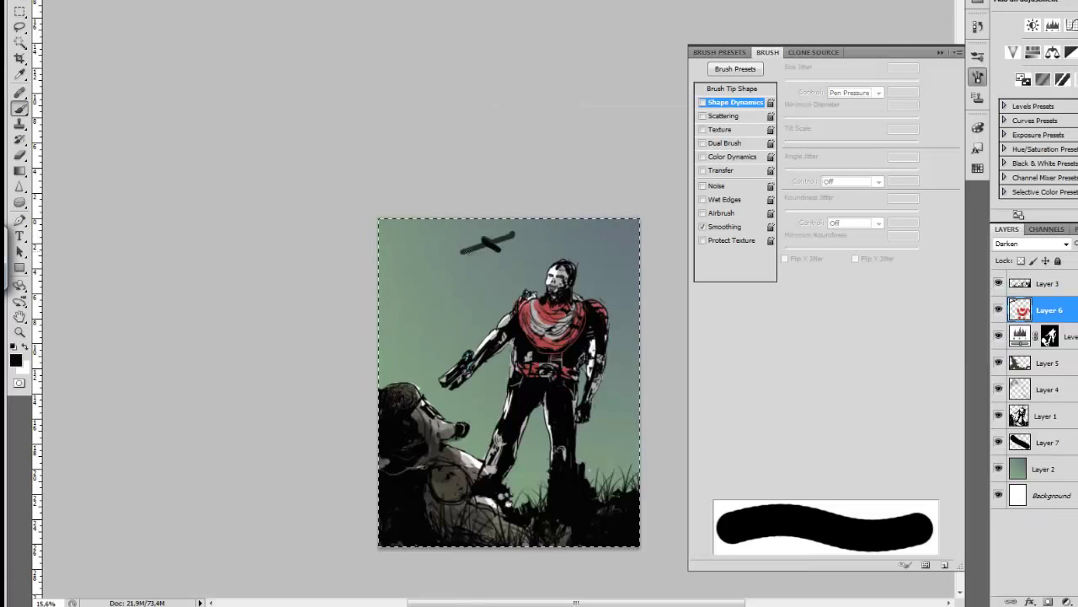
# Step: Paint several small dark plane silhouettes across the sky
pyautogui.moveTo(418, 253); pyautogui.dragTo(447, 271)
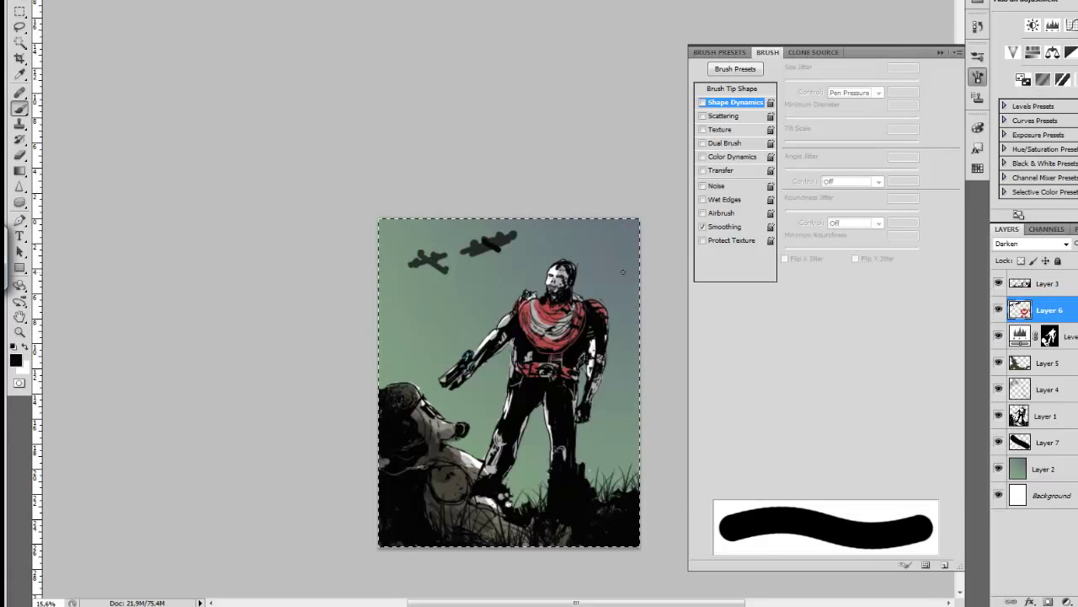
pyautogui.moveTo(614, 278); pyautogui.dragTo(637, 279)
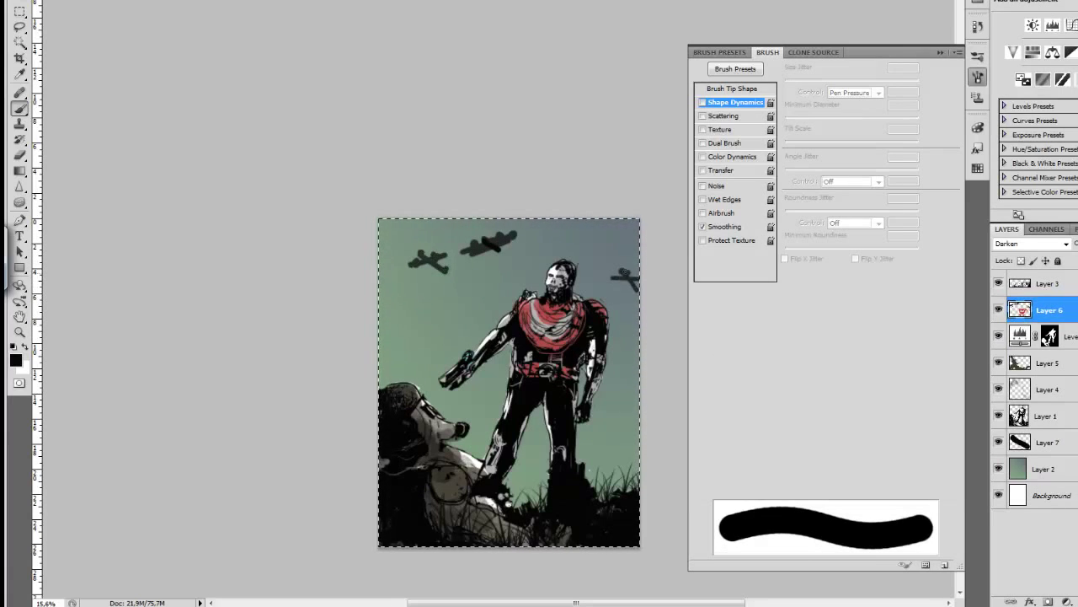
pyautogui.moveTo(413, 316)
pyautogui.mouseDown()
pyautogui.moveTo(408, 337)
pyautogui.moveTo(426, 324)
pyautogui.mouseUp()
pyautogui.press('e')
pyautogui.moveTo(479, 302); pyautogui.dragTo(494, 308)
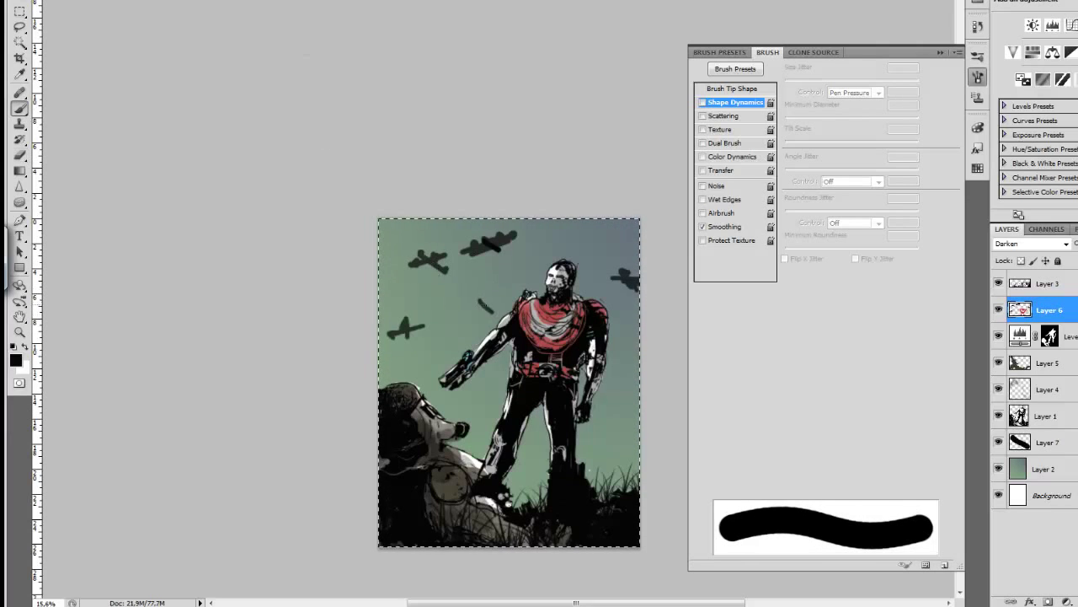
pyautogui.moveTo(599, 424); pyautogui.dragTo(610, 429)
pyautogui.moveTo(203, 34)
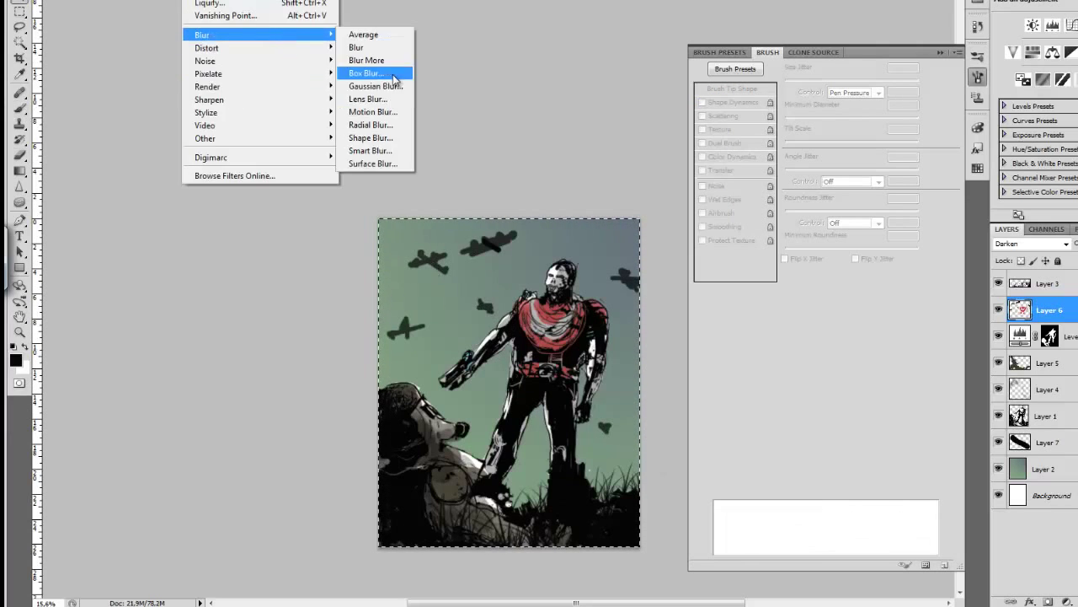
# Step: Apply a Motion Blur to the planes and deselect
pyautogui.click(397, 72)
pyautogui.click(649, 96)
pyautogui.hotkey('ctrl', 'd')
pyautogui.press('l')
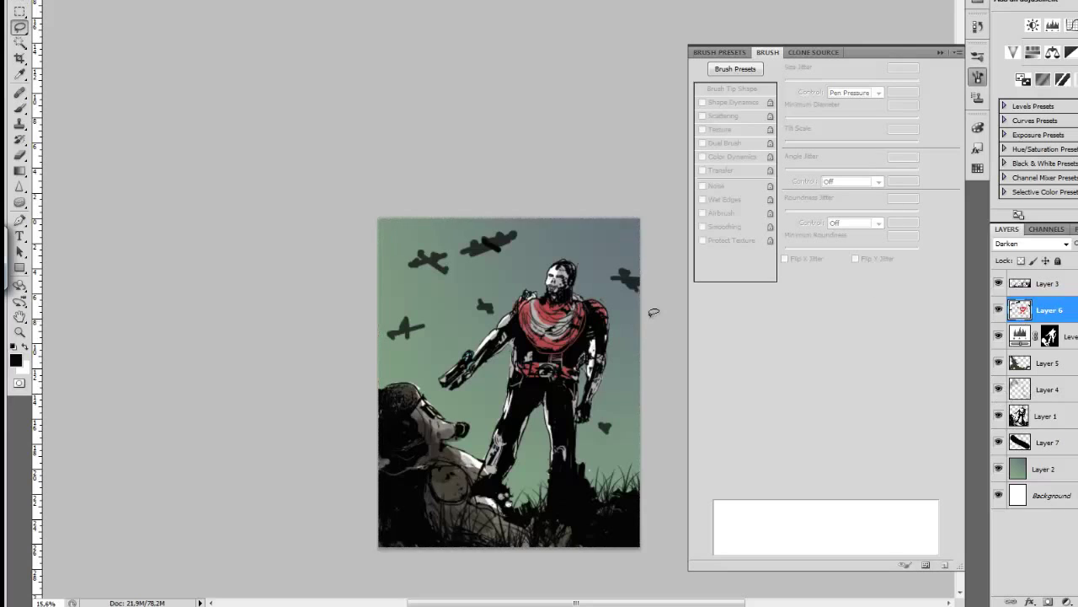
# Step: Copy the planes to Layer 8, motion-blur them at -45°, and add empty Layer 9
pyautogui.hotkey('ctrl', 'j')
pyautogui.click(999, 310)
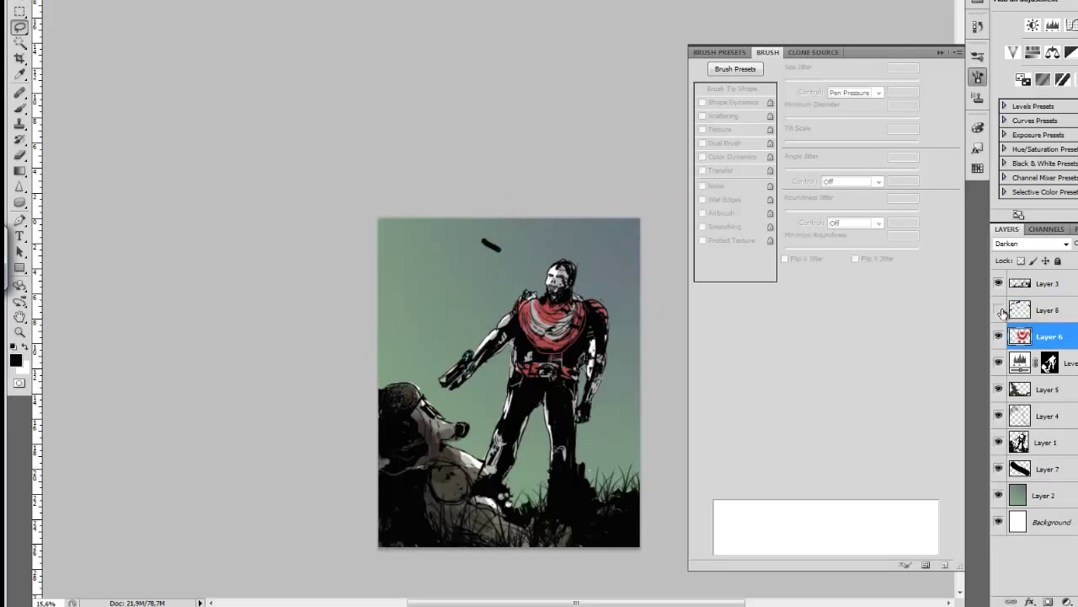
pyautogui.click(1037, 336)
pyautogui.click(998, 309)
pyautogui.click(1037, 310)
pyautogui.click(380, 113)
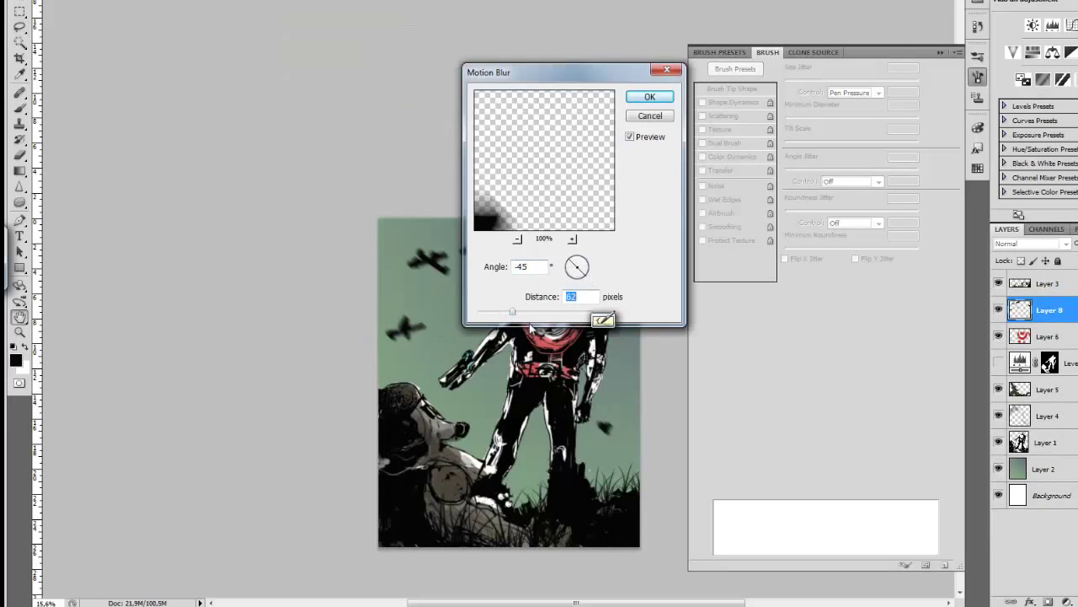
pyautogui.press('Return')
pyautogui.click(1048, 602)
pyautogui.click(733, 102)
# Step: Pick a yellow-orange colour and paint glow patches in the sky
pyautogui.click(735, 68)
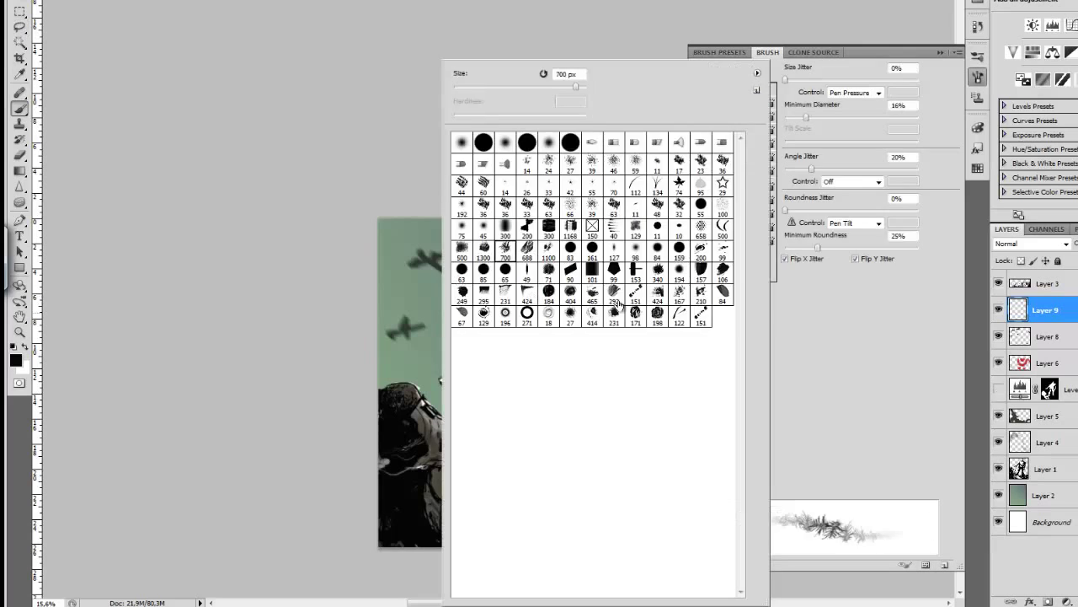
pyautogui.click(16, 360)
pyautogui.moveTo(587, 278)
pyautogui.mouseDown()
pyautogui.moveTo(587, 223)
pyautogui.moveTo(587, 257)
pyautogui.mouseUp()
pyautogui.press('Return')
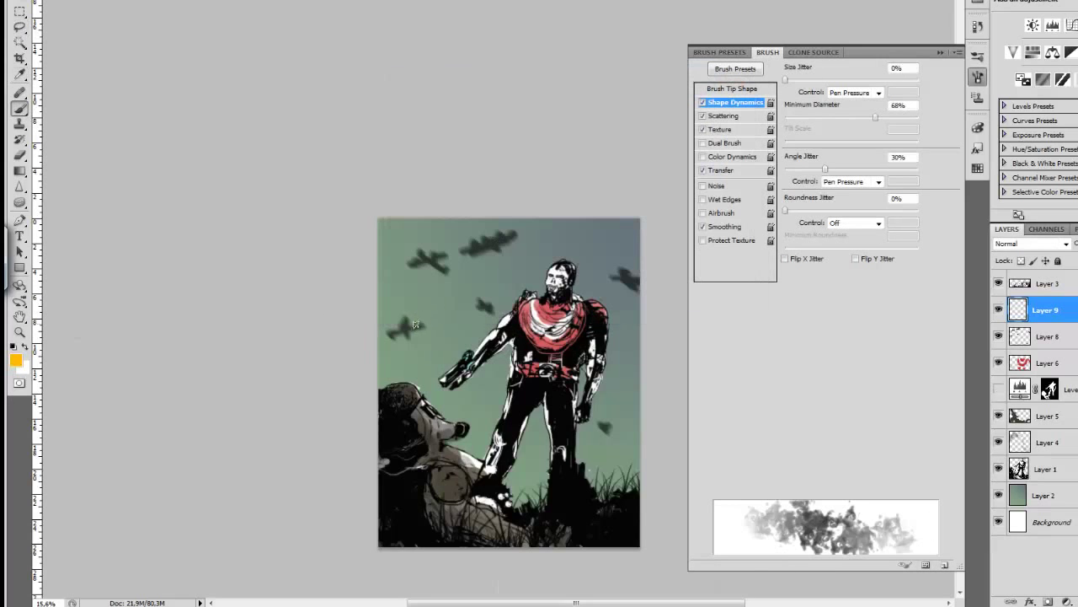
pyautogui.moveTo(433, 317); pyautogui.dragTo(405, 330)
pyautogui.moveTo(403, 226); pyautogui.dragTo(388, 238)
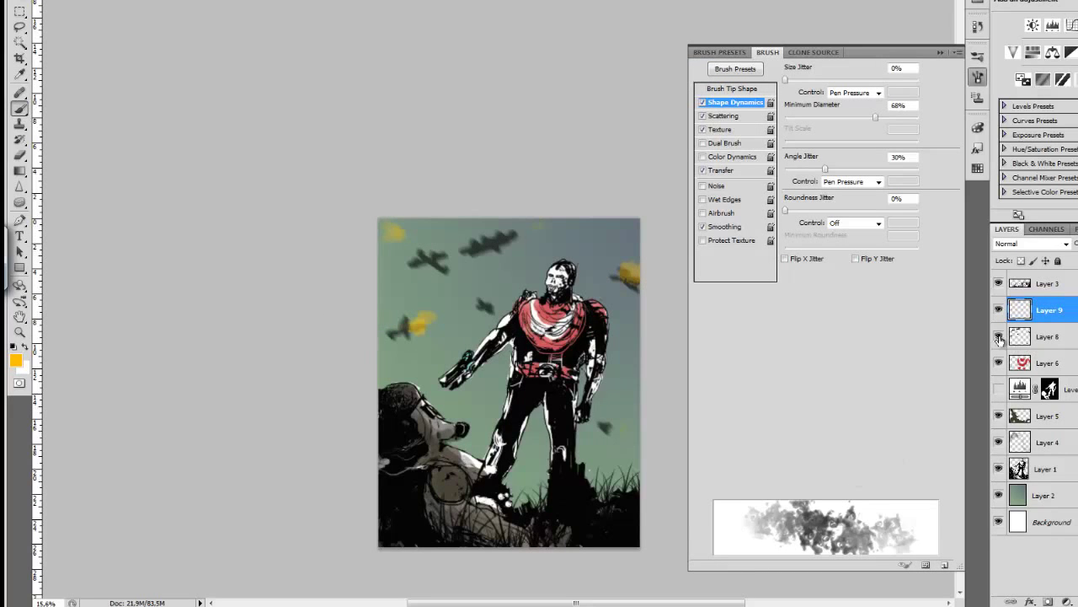
# Step: Move the glow layer below Layer 1 and add empty Layer 10
pyautogui.press('x')
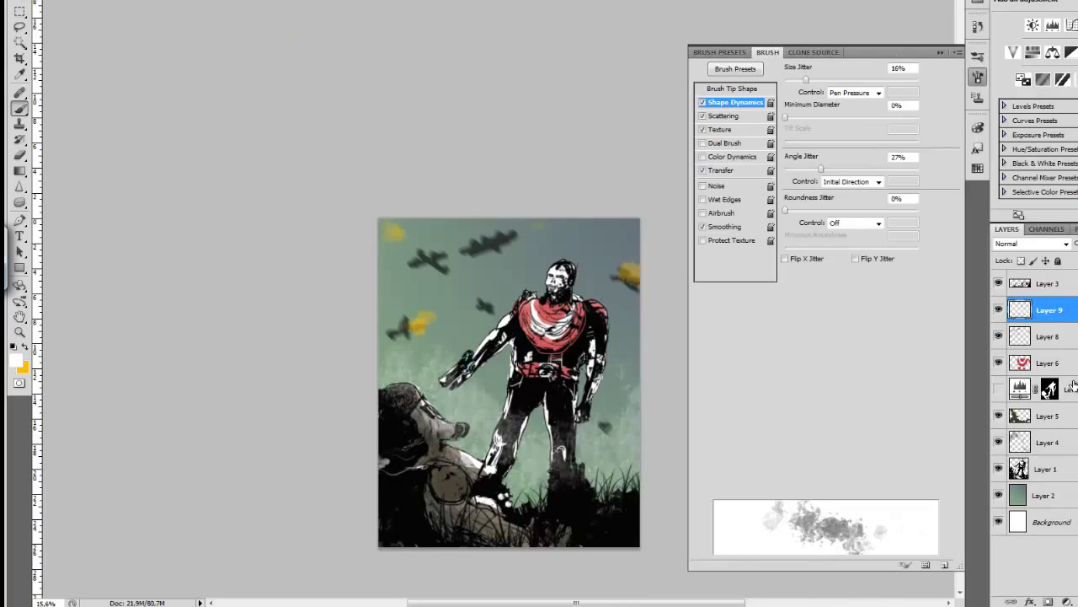
pyautogui.moveTo(1049, 310); pyautogui.dragTo(1045, 482)
pyautogui.click(1032, 243)
pyautogui.press('Escape')
pyautogui.click(1048, 601)
# Step: Paint cloud streaks with a dry streaky brush and set that layer to Overlay
pyautogui.rightClick(563, 379)
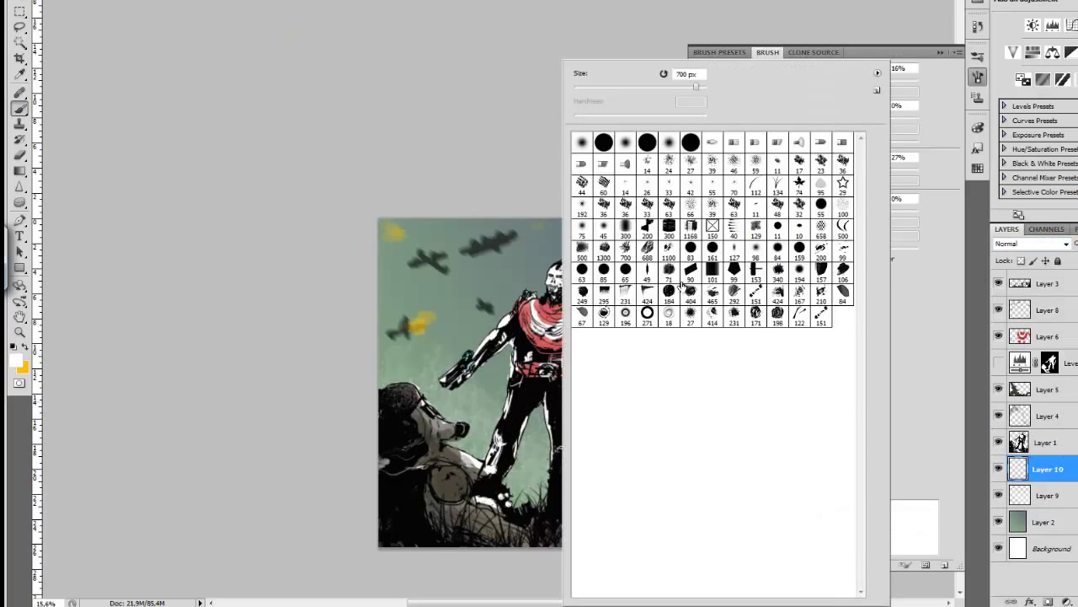
pyautogui.doubleClick(680, 286)
pyautogui.moveTo(590, 422); pyautogui.dragTo(649, 396)
pyautogui.moveTo(641, 471); pyautogui.dragTo(388, 370)
pyautogui.moveTo(387, 320); pyautogui.dragTo(640, 278)
pyautogui.click(1060, 244)
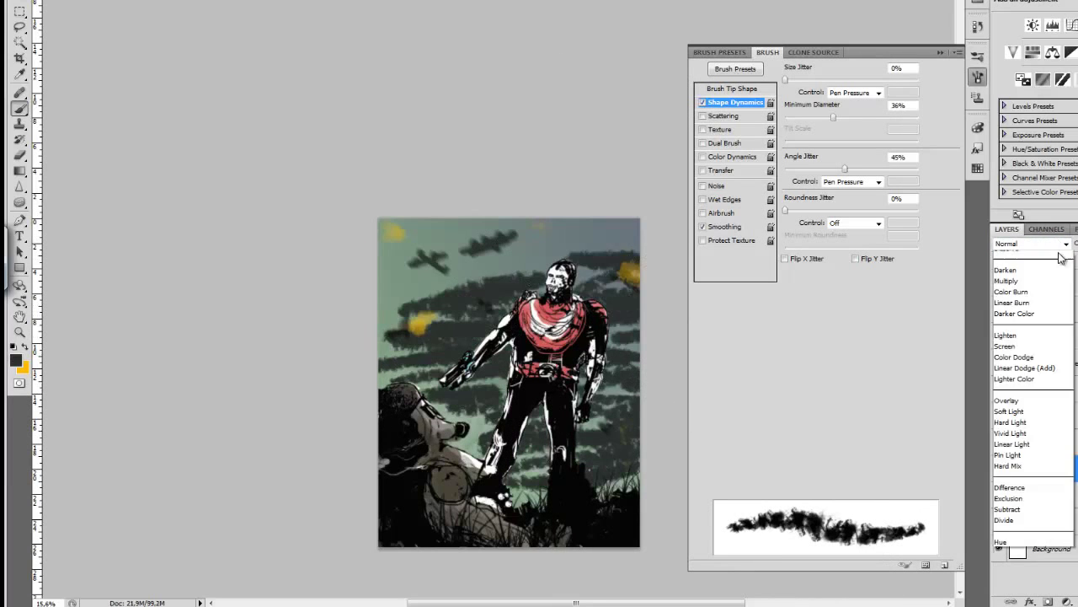
pyautogui.click(1006, 400)
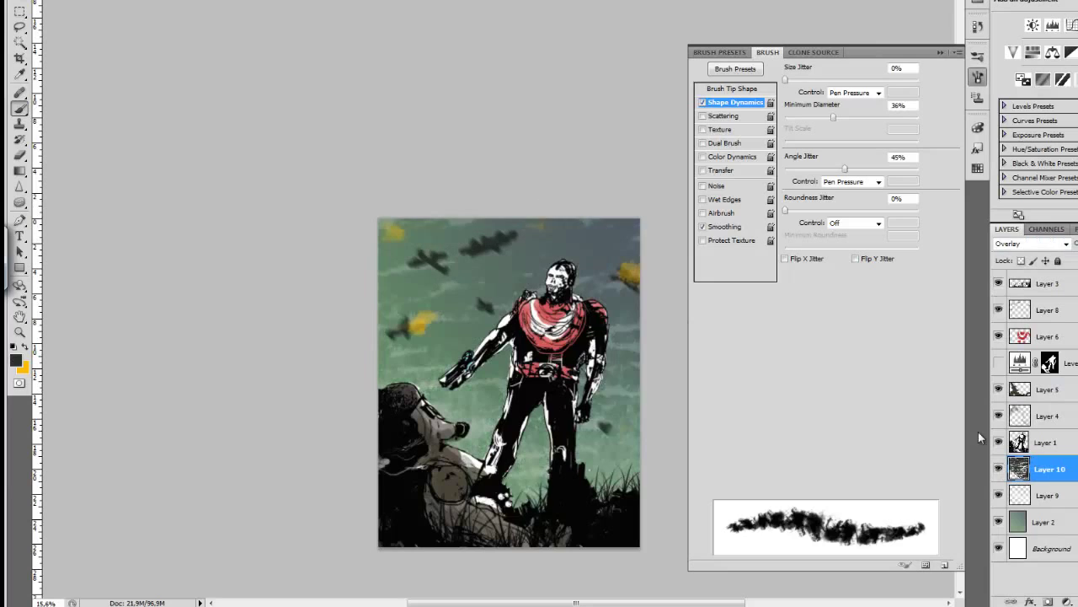
# Step: Lighten sky patches with a scattered brush, then apply a Lens Blur
pyautogui.rightClick(544, 281)
pyautogui.doubleClick(660, 339)
pyautogui.moveTo(440, 297)
pyautogui.mouseDown()
pyautogui.moveTo(641, 337)
pyautogui.moveTo(487, 410)
pyautogui.mouseUp()
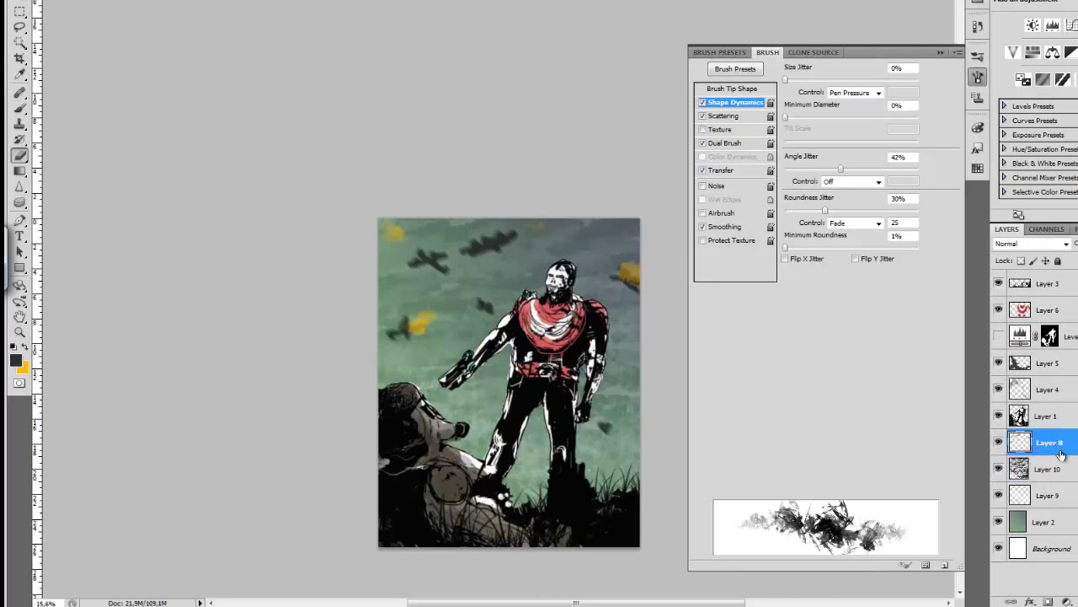
pyautogui.click(1049, 495)
pyautogui.click(379, 106)
pyautogui.press('Return')
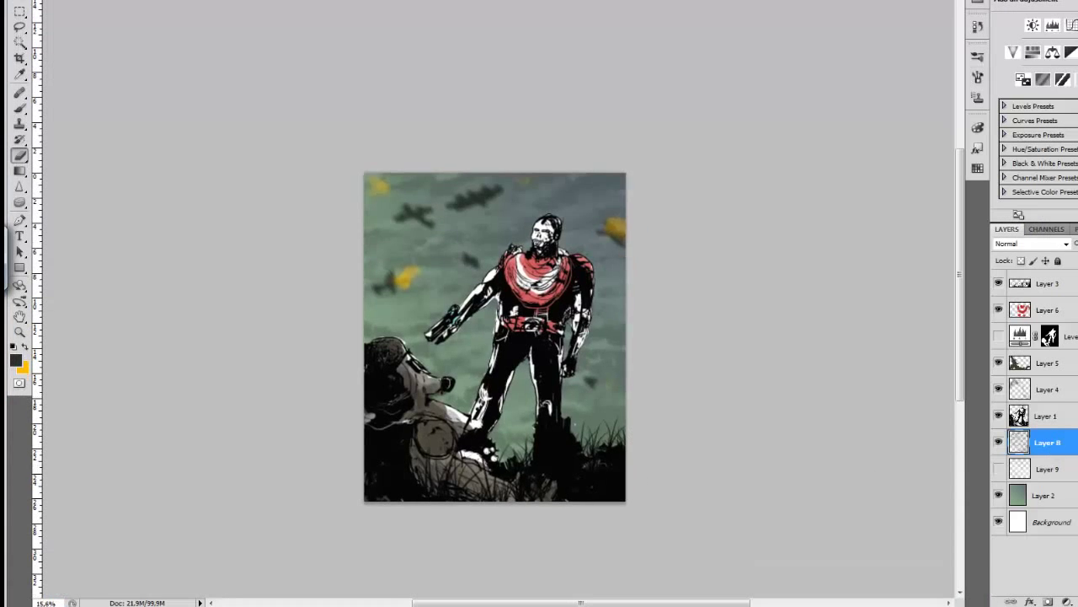
# Step: On a new layer, paint light strokes near the lower figure and swap colours
pyautogui.hotkey('ctrl', 'shift', 'alt', 'n')
pyautogui.moveTo(649, 397); pyautogui.dragTo(469, 459)
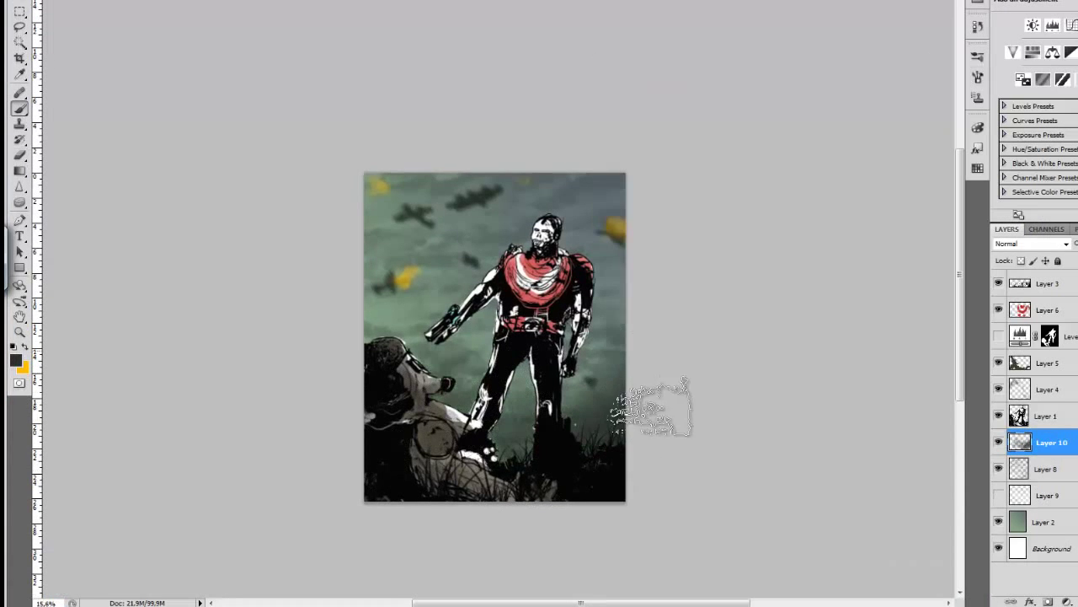
pyautogui.press('x')
pyautogui.click(15, 361)
pyautogui.press('Return')
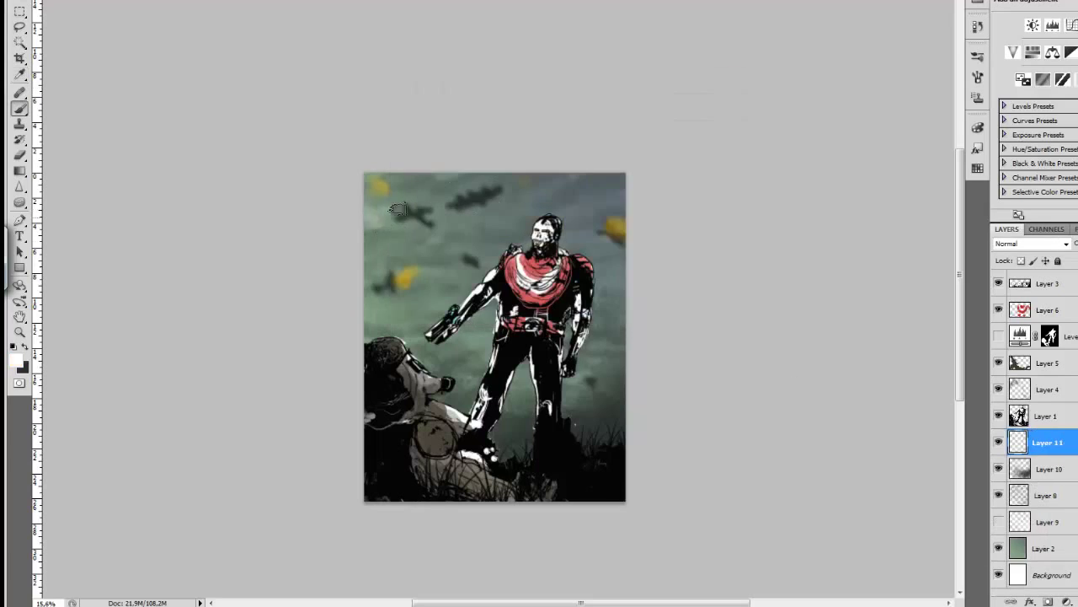
# Step: Brighten the top-left and top-right sky on Overlay Layer 11, then add Layer 12 on top
pyautogui.hotkey('ctrl', 'shift', 'alt', 'n')
pyautogui.moveTo(371, 236); pyautogui.dragTo(439, 259)
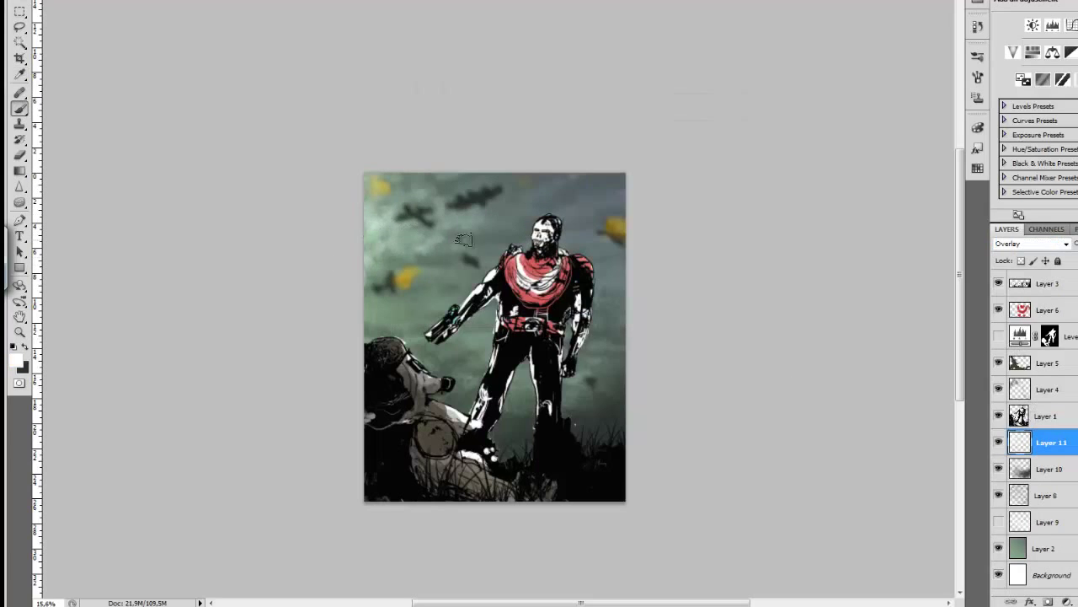
pyautogui.moveTo(607, 181); pyautogui.dragTo(619, 227)
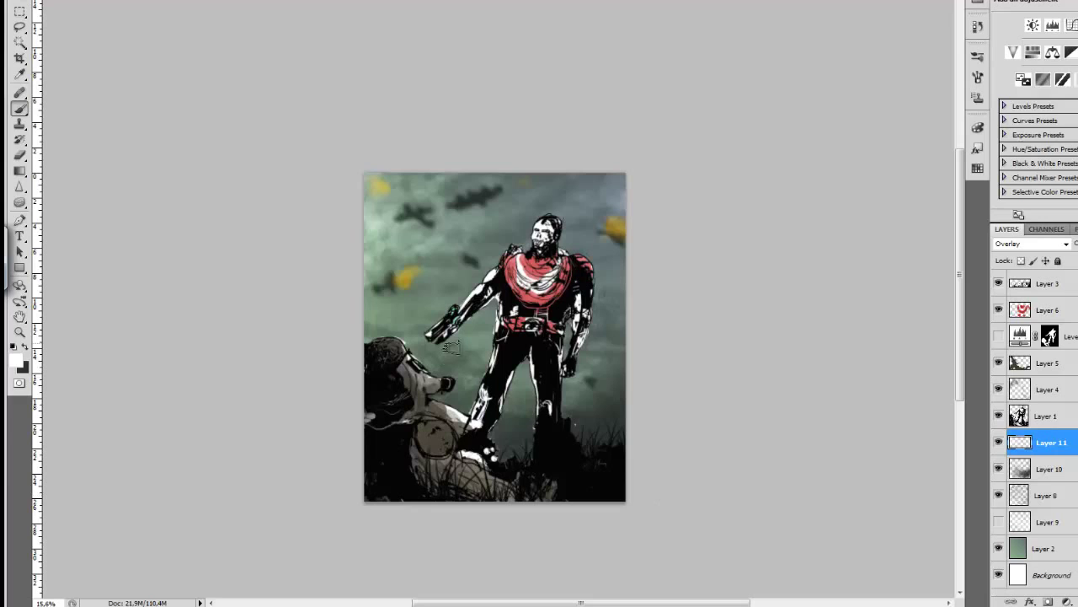
pyautogui.hotkey('alt', '.')
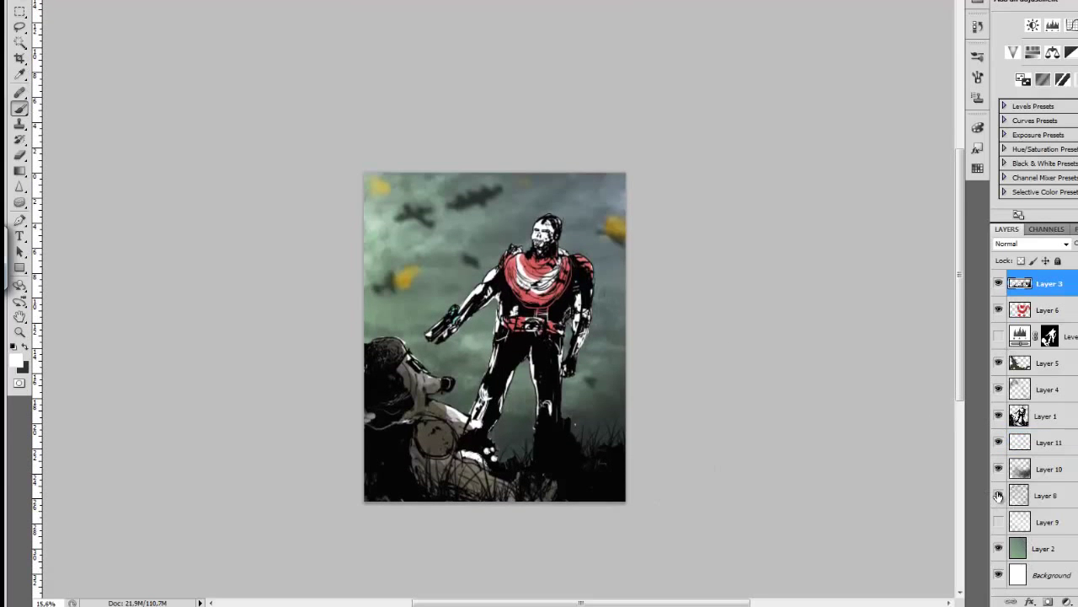
pyautogui.hotkey('ctrl', 'shift', 'alt', 'n')
pyautogui.scroll(2, 519, 338)
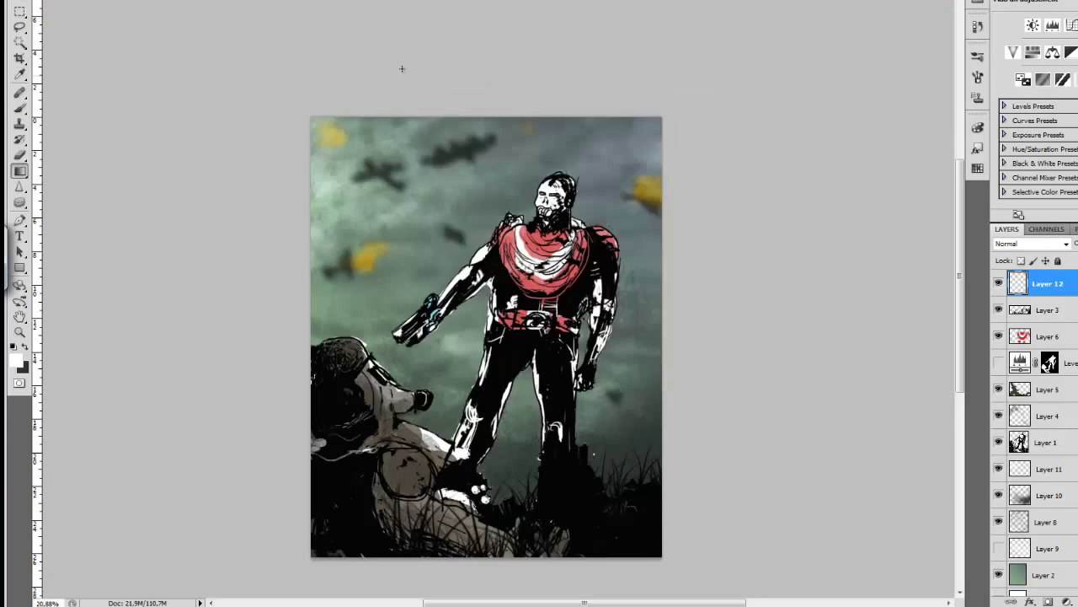
# Step: Draw a diagonal purple-to-orange gradient on Layer 12 and blend it in Soft Light
pyautogui.moveTo(402, 67); pyautogui.dragTo(362, 205)
pyautogui.moveTo(356, 48); pyautogui.dragTo(698, 578)
pyautogui.click(1032, 244)
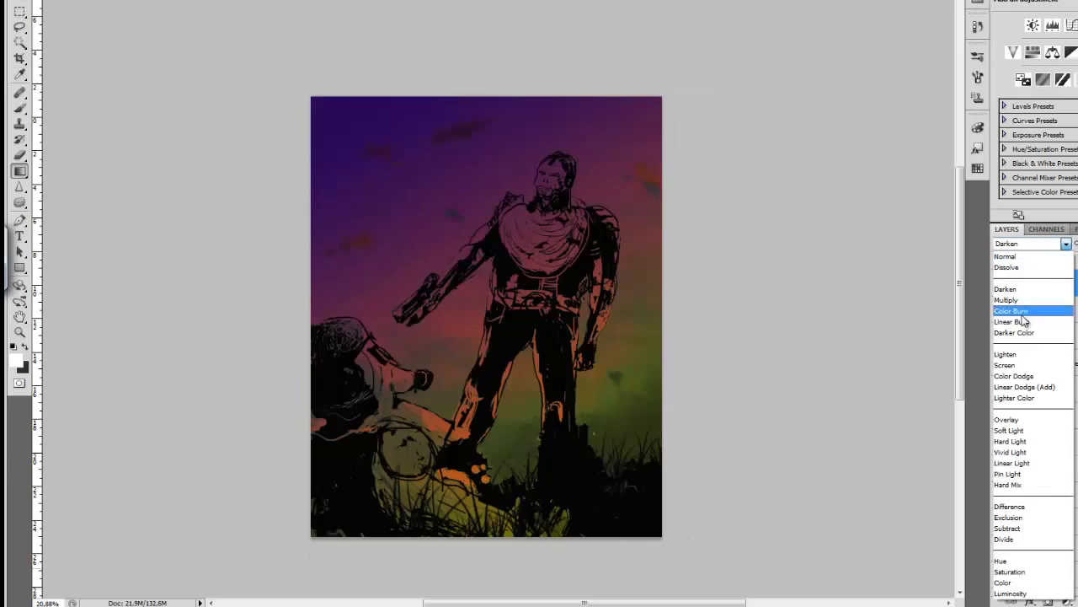
pyautogui.click(1006, 418)
pyautogui.click(1032, 243)
pyautogui.click(1011, 430)
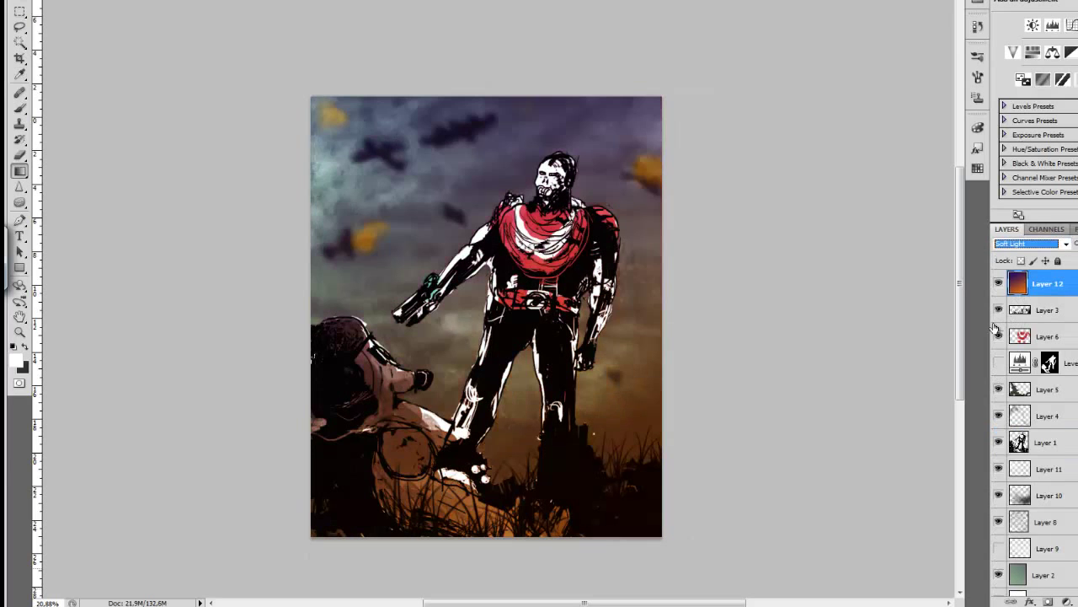
pyautogui.click(1031, 243)
pyautogui.click(1038, 371)
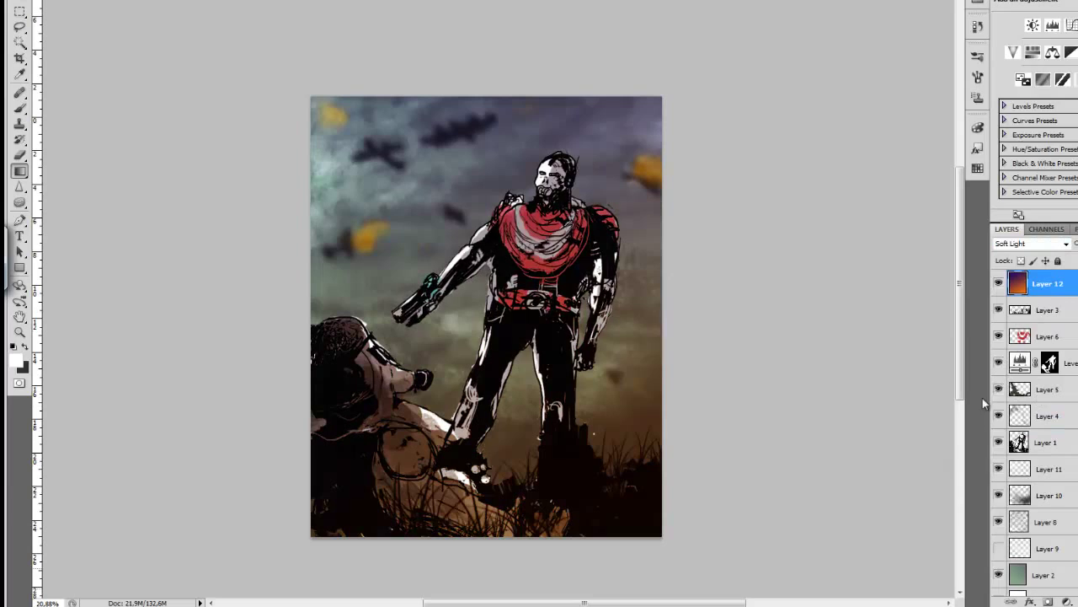
# Step: Brush on the Levels adjustment mask and add empty Layer 13 for a glow
pyautogui.click(1050, 362)
pyautogui.press('b')
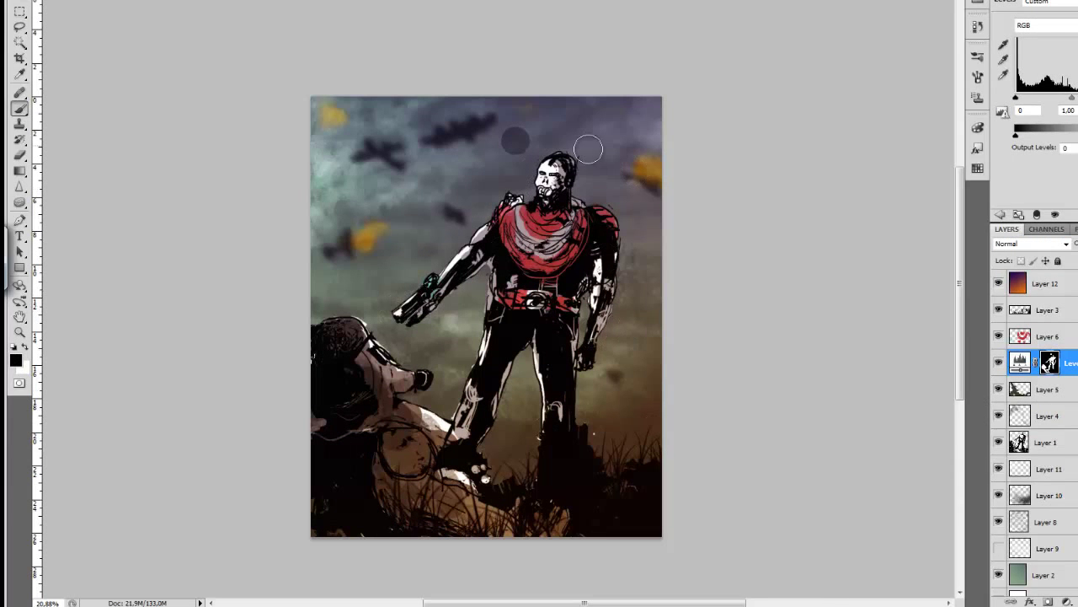
pyautogui.scroll(-1, 706, 368)
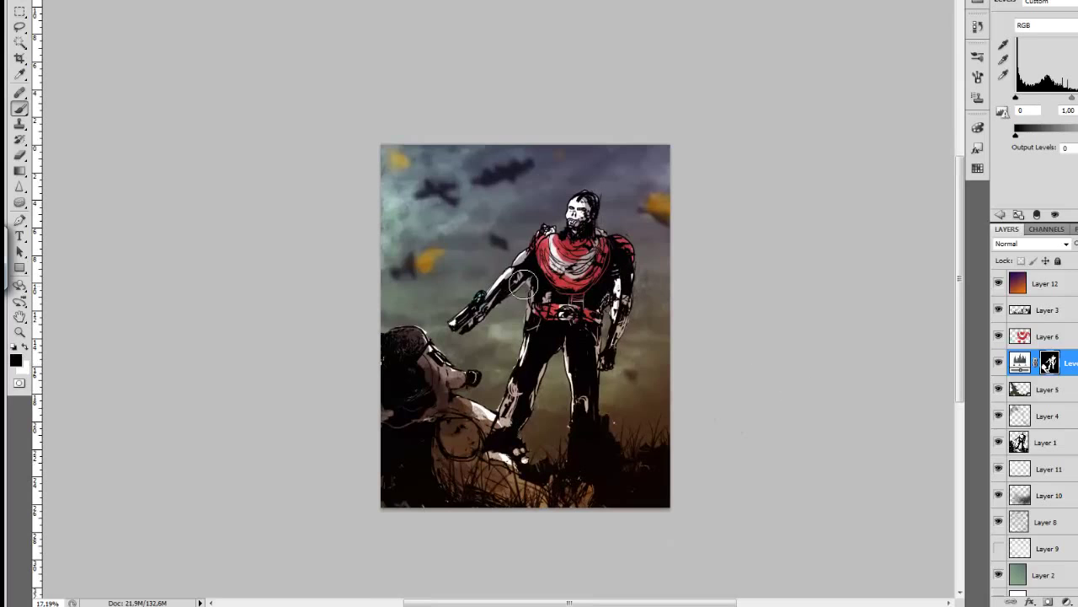
pyautogui.press('g')
pyautogui.hotkey('ctrl', 'shift', 'alt', 'n')
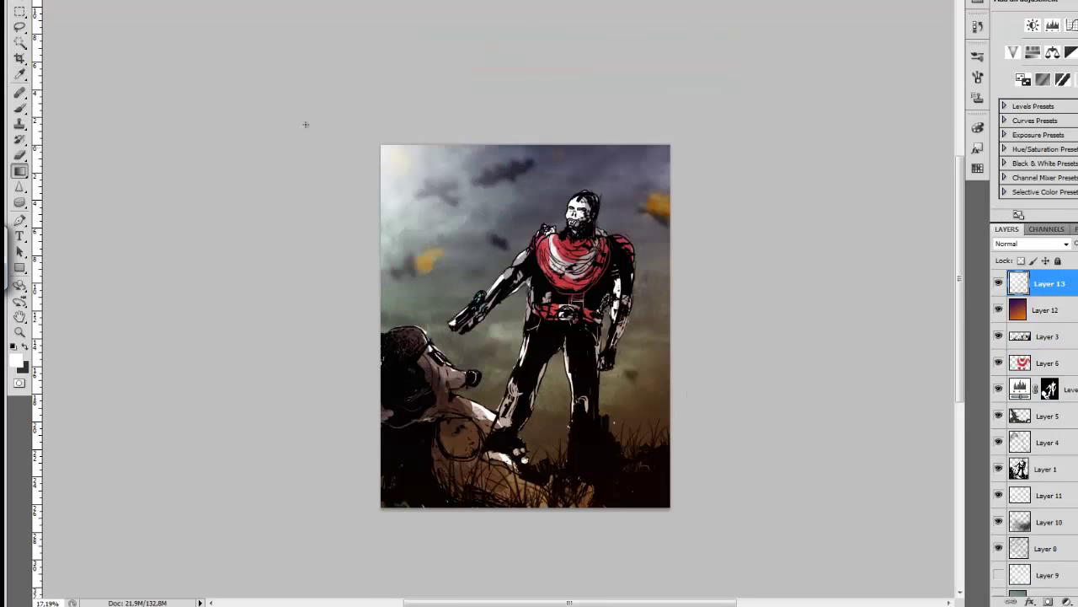
# Step: Add a Linear Dodge white glow top-left and an orange radial gradient at lower right
pyautogui.moveTo(306, 120); pyautogui.dragTo(506, 320)
pyautogui.press('Down')
pyautogui.press('Down')
pyautogui.press('Down')
pyautogui.press('Down')
pyautogui.press('Down')
pyautogui.press('Down')
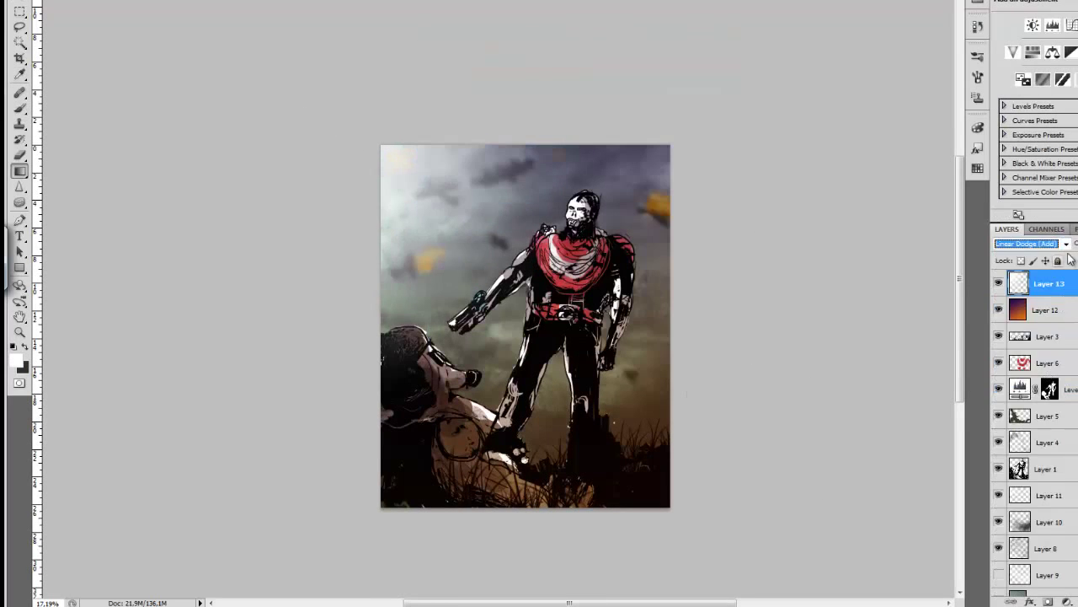
pyautogui.hotkey('ctrl', 'shift', 'alt', 'n')
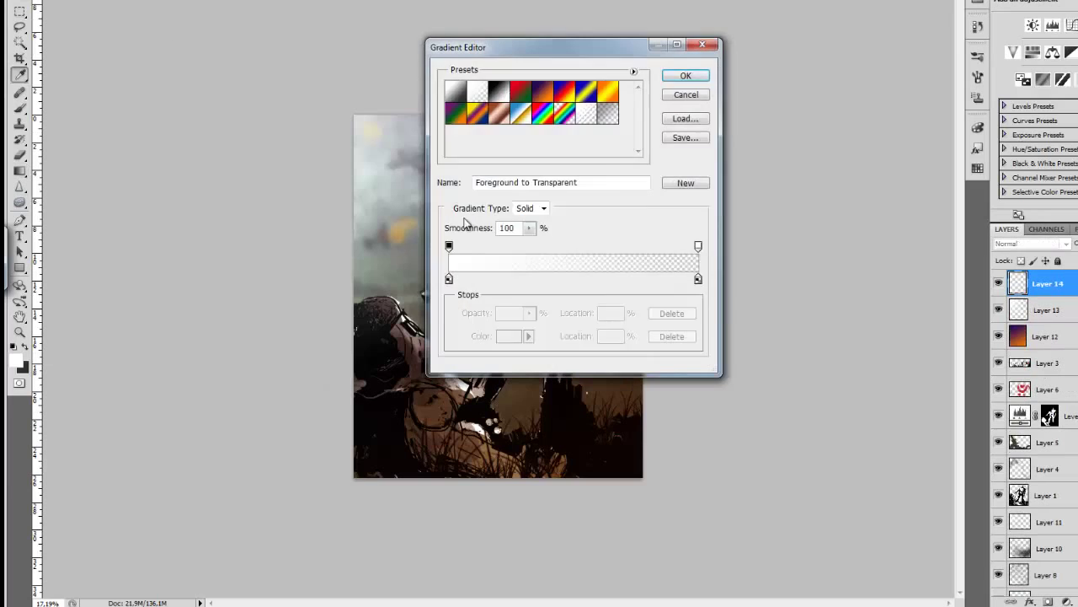
pyautogui.doubleClick(447, 277)
pyautogui.click(693, 101)
pyautogui.click(689, 73)
pyautogui.moveTo(503, 262); pyautogui.dragTo(687, 437)
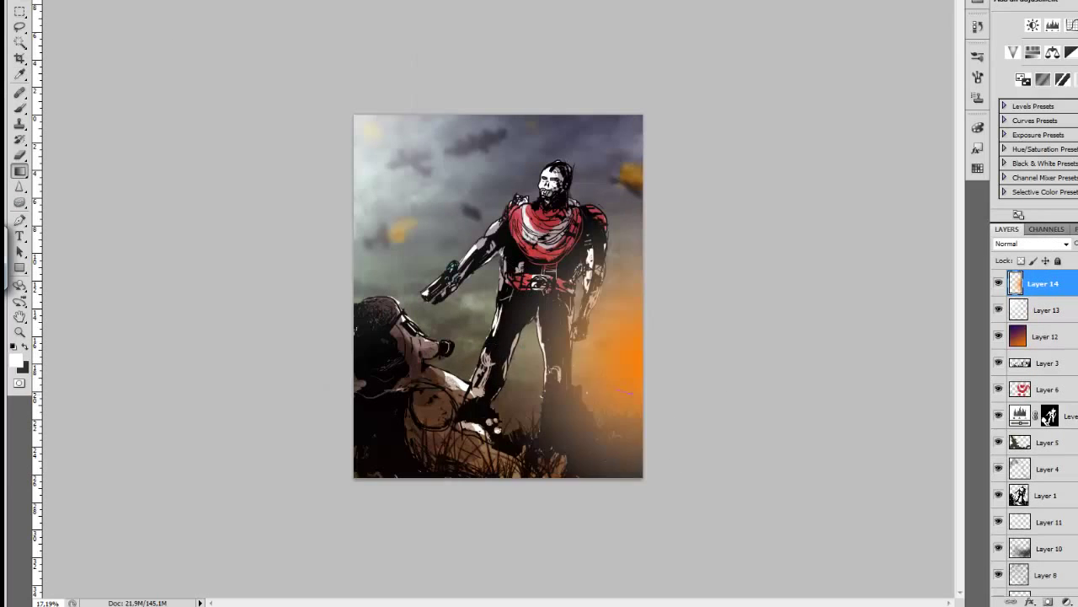
pyautogui.moveTo(628, 379); pyautogui.dragTo(505, 354)
# Step: Set the orange glow to Overlay, stamp visible layers and open Lens Blur
pyautogui.click(1066, 244)
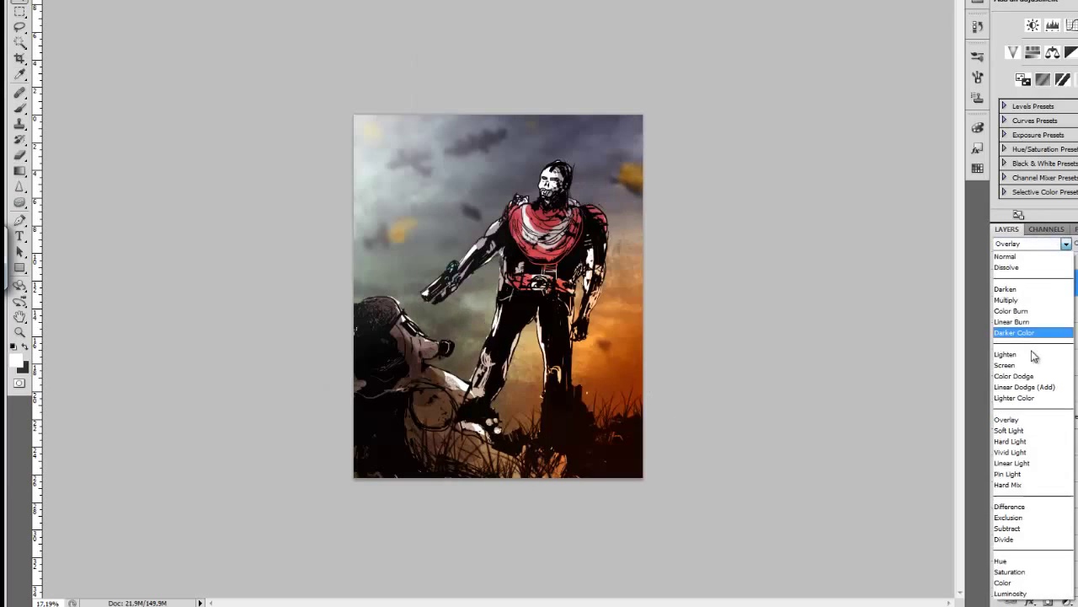
pyautogui.click(1024, 420)
pyautogui.press('Down')
pyautogui.press('Down')
pyautogui.press('Down')
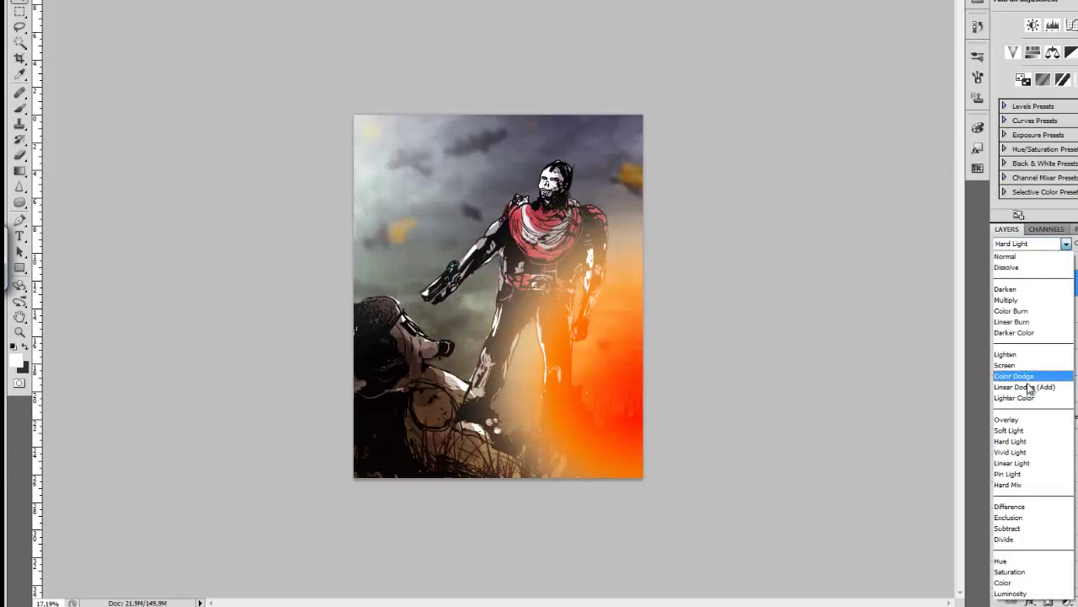
pyautogui.click(1023, 404)
pyautogui.click(1066, 243)
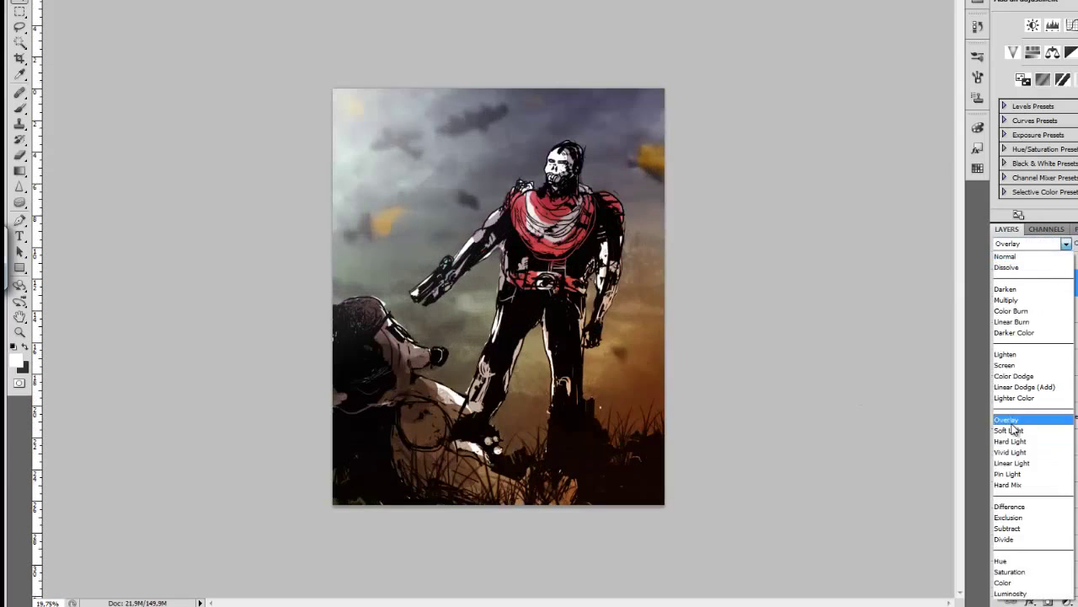
pyautogui.click(1024, 414)
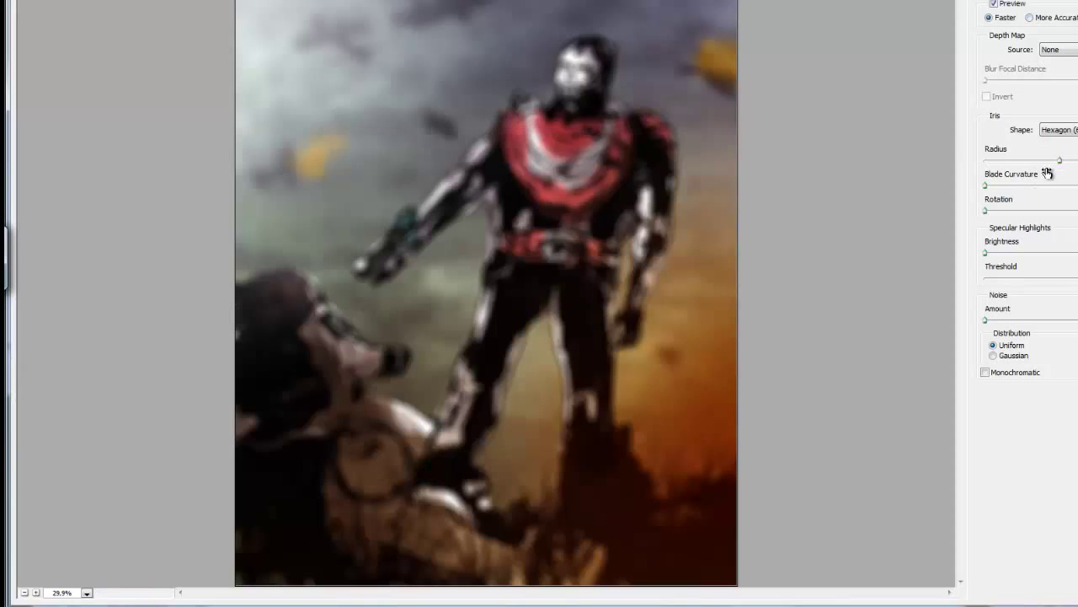
# Step: Apply the lens blur to the merged copy, hide it, and add a new layer for rain strokes
pyautogui.press('Return')
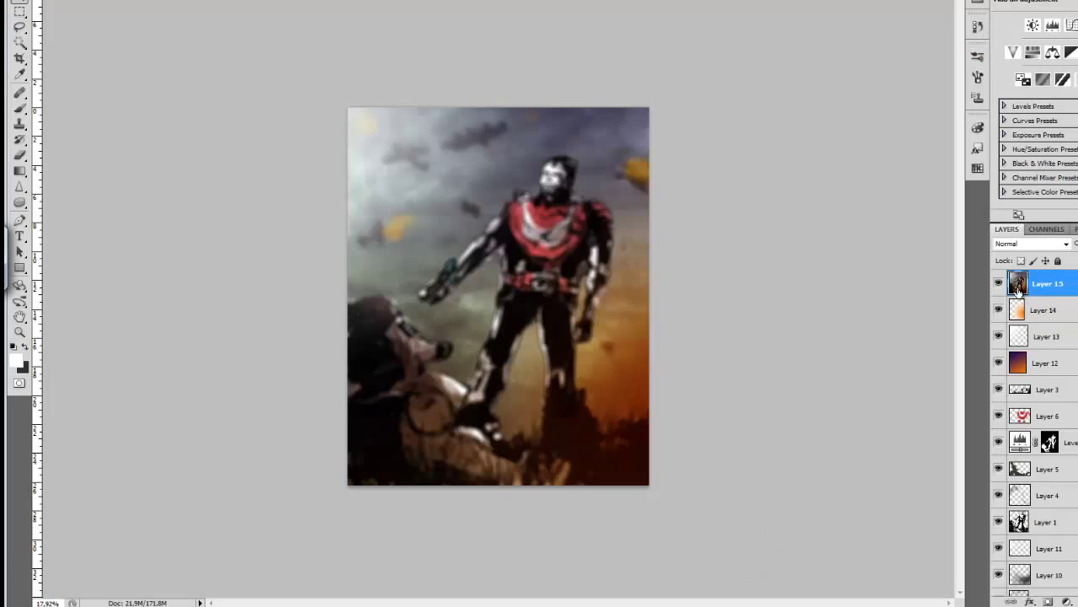
pyautogui.click(998, 283)
pyautogui.keyDown('ctrl'); pyautogui.click(1048, 601); pyautogui.keyUp('ctrl')
pyautogui.press('b')
pyautogui.rightClick(702, 257)
# Step: Paint rain strokes in orange, then undo them
pyautogui.click(15, 361)
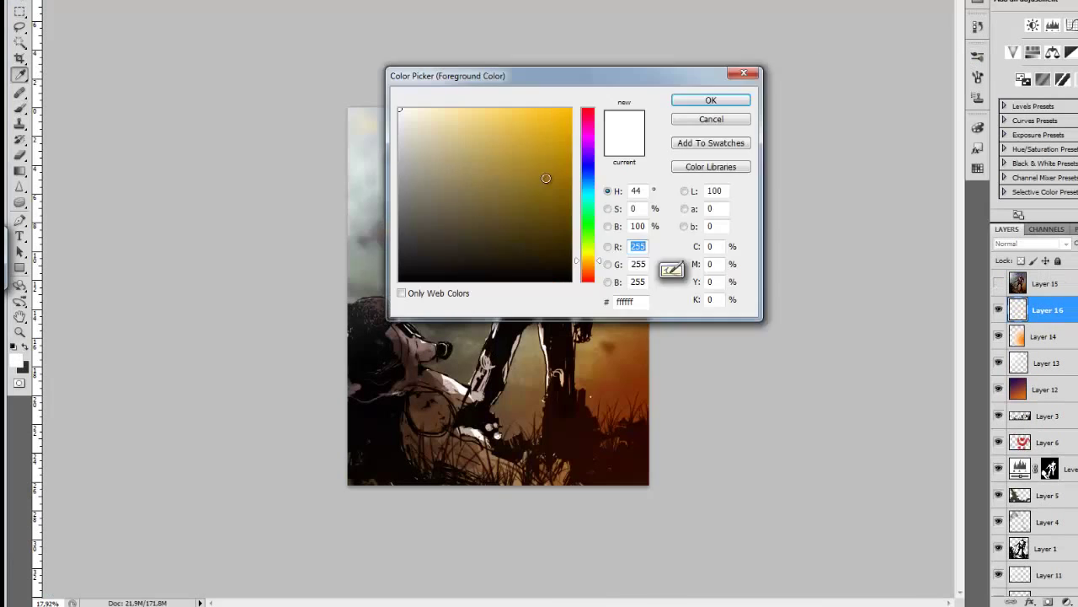
pyautogui.click(697, 99)
pyautogui.rightClick(661, 123)
pyautogui.press('Escape')
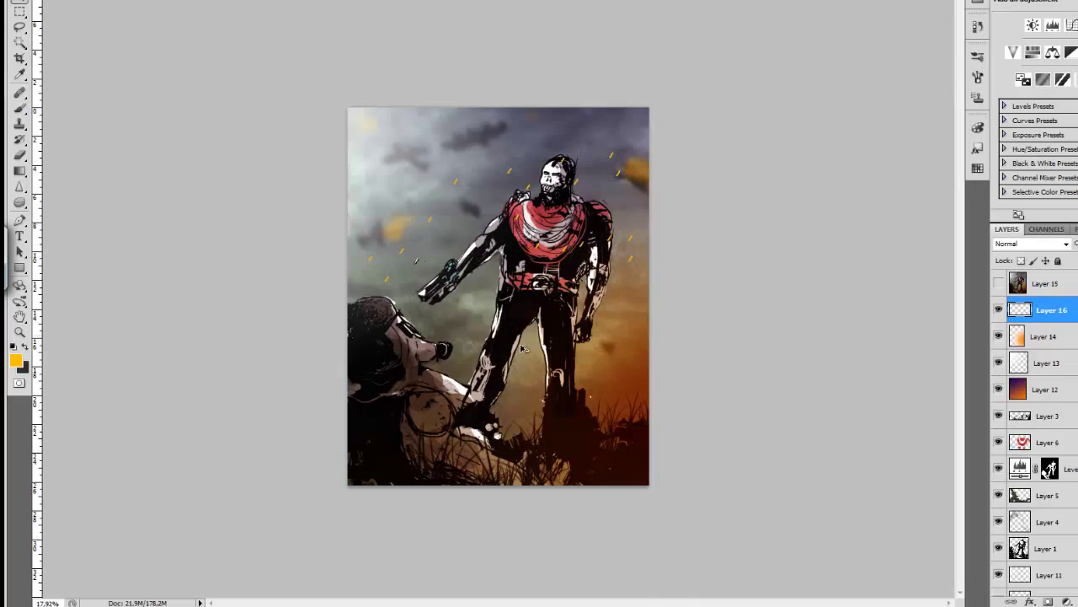
pyautogui.hotkey('ctrl', 'z')
# Step: Switch the brush to a different preset
pyautogui.press('b')
pyautogui.rightClick(724, 450)
pyautogui.click(615, 229)
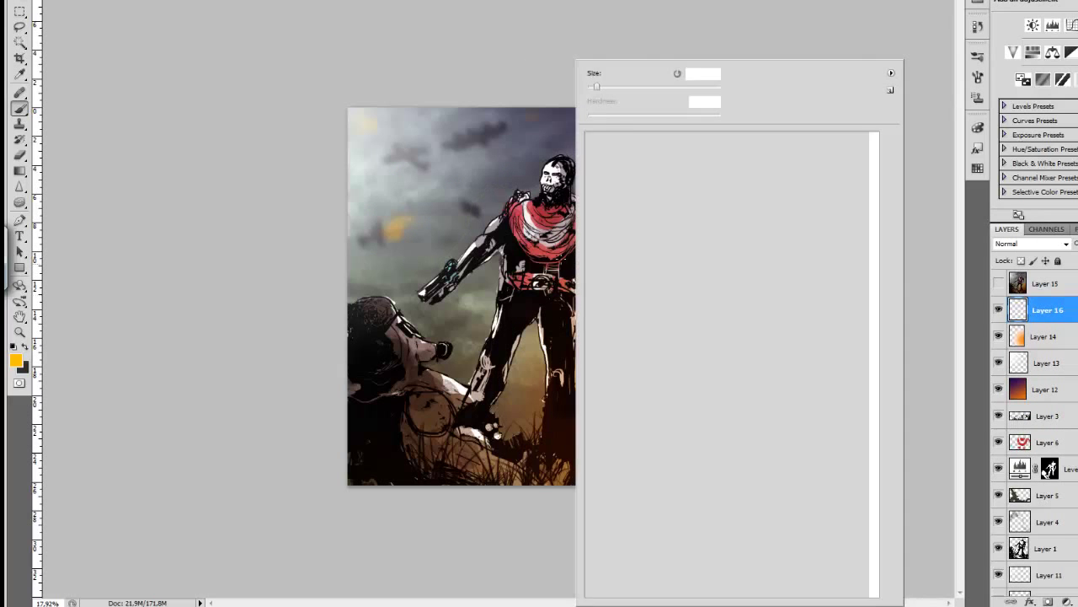
pyautogui.press('Return')
# Step: Show the blurred copy, mask it black, and reveal the blur toward the bottom with a gradient; open Save As
pyautogui.click(999, 283)
pyautogui.click(1045, 283)
pyautogui.press('g')
pyautogui.doubleClick(448, 279)
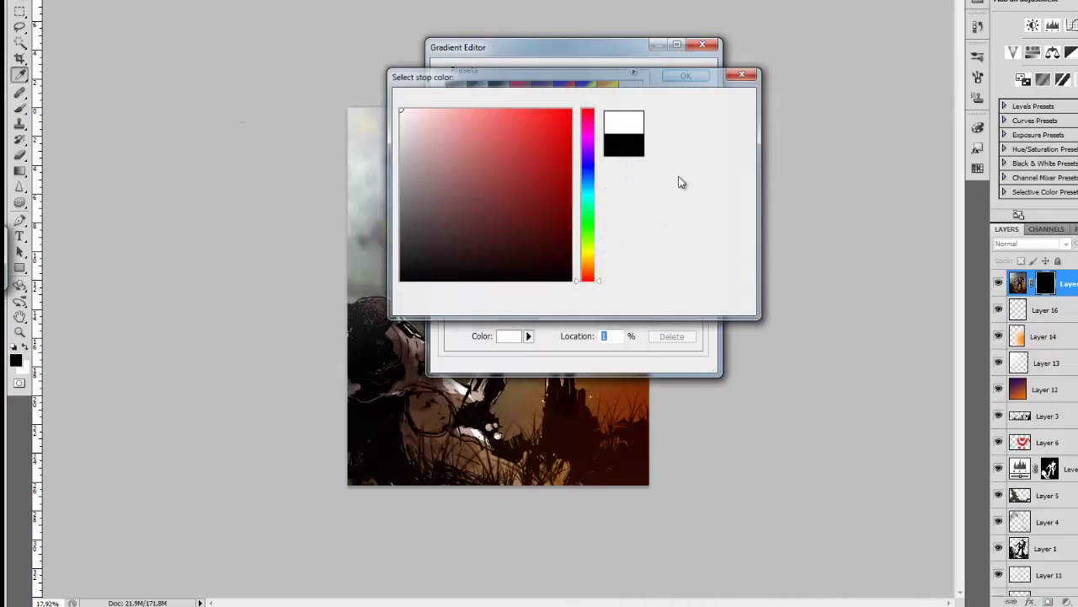
pyautogui.press('Escape')
pyautogui.press('Escape')
pyautogui.moveTo(455, 532); pyautogui.dragTo(535, 423)
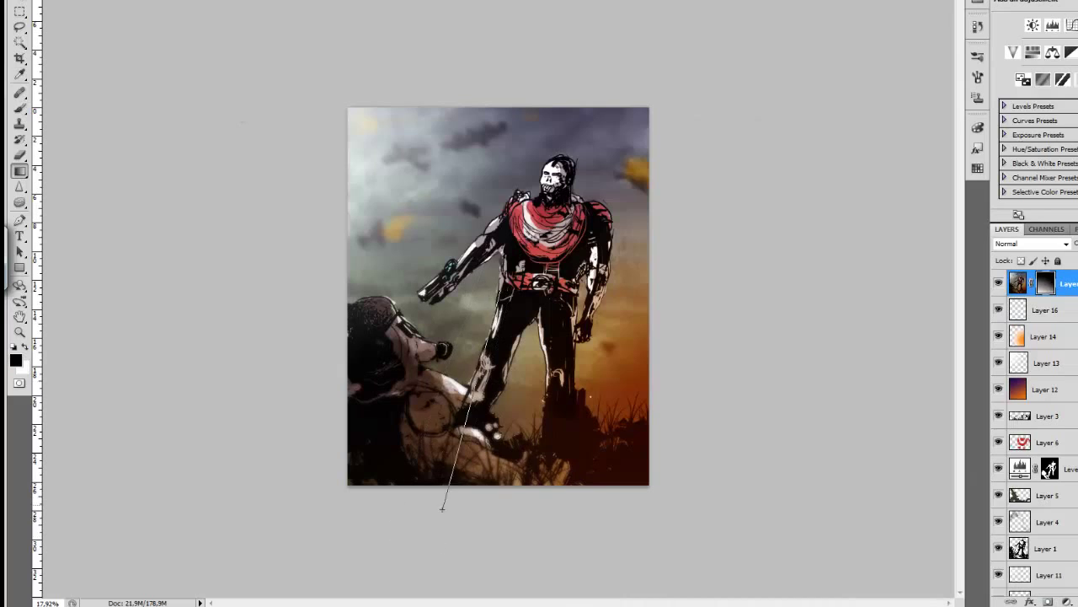
pyautogui.hotkey('ctrl', 'shift', 's')
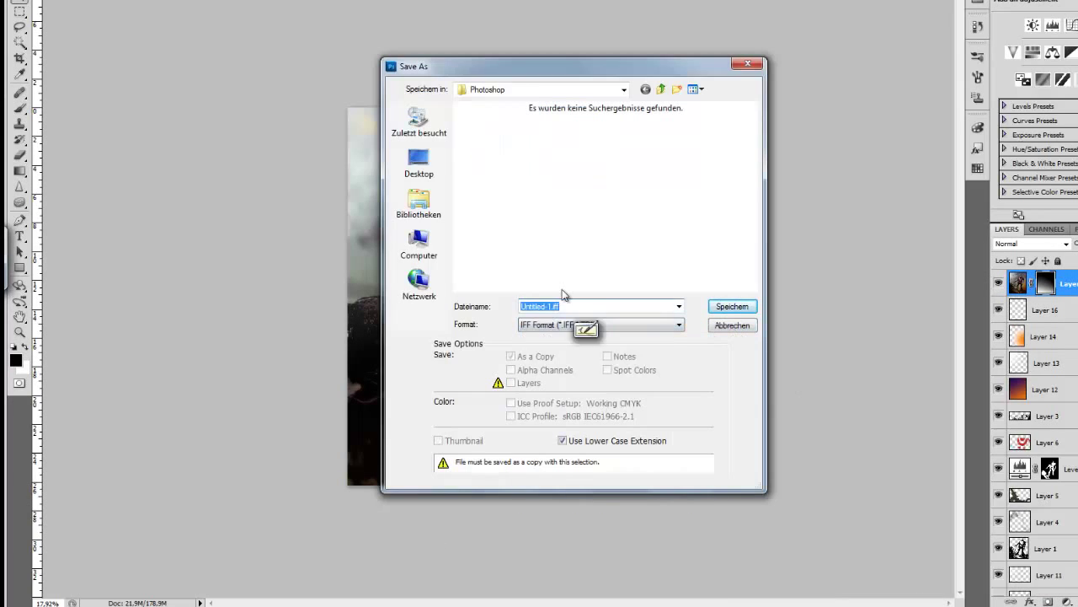
# Step: Choose JPEG as the format and save the finished painting
pyautogui.click(679, 325)
pyautogui.click(573, 412)
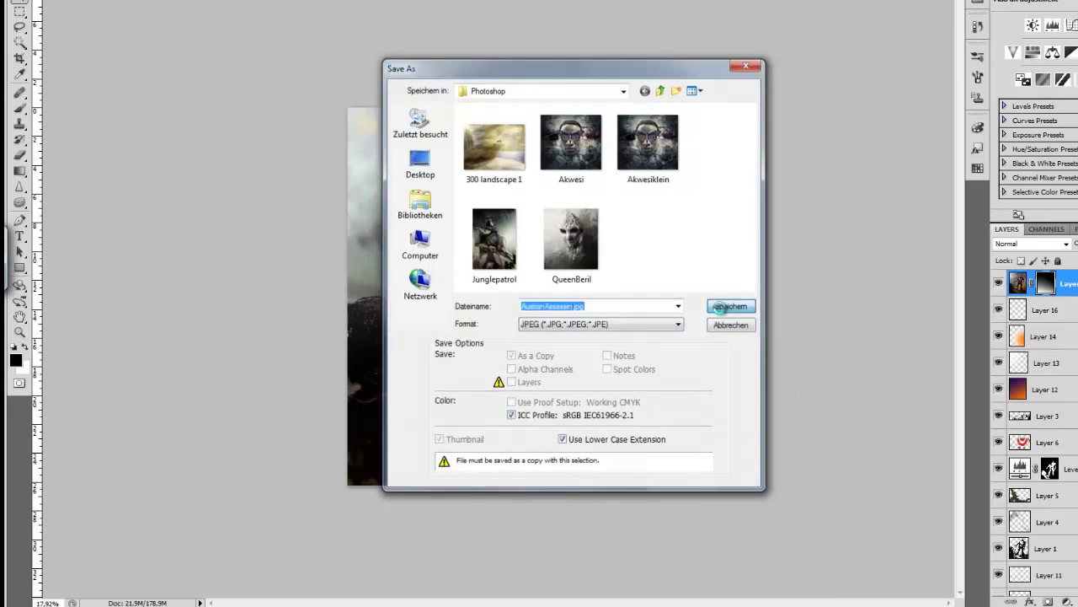
pyautogui.click(732, 305)
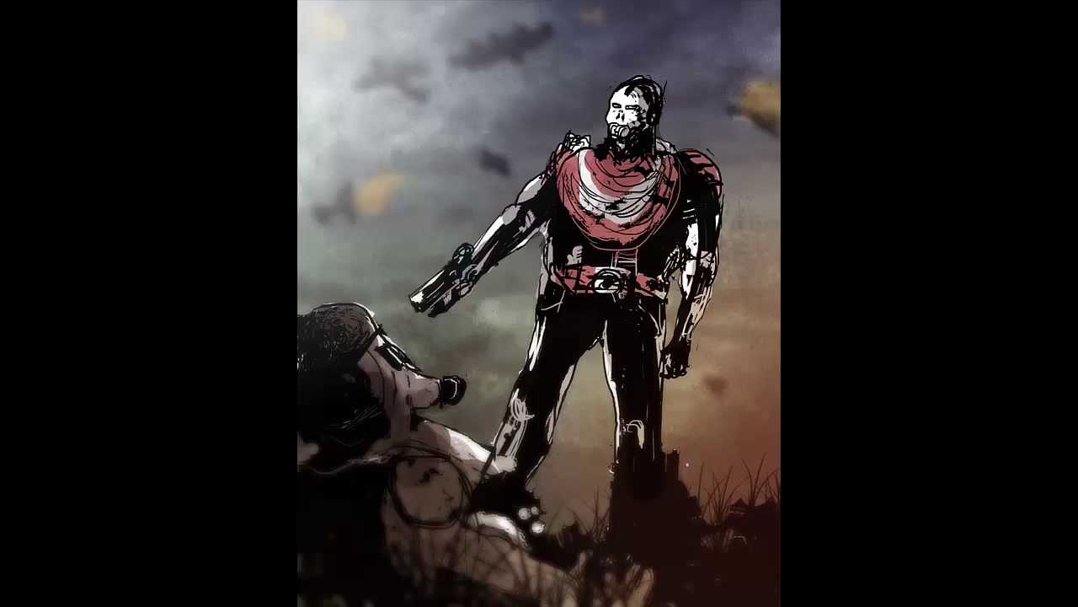